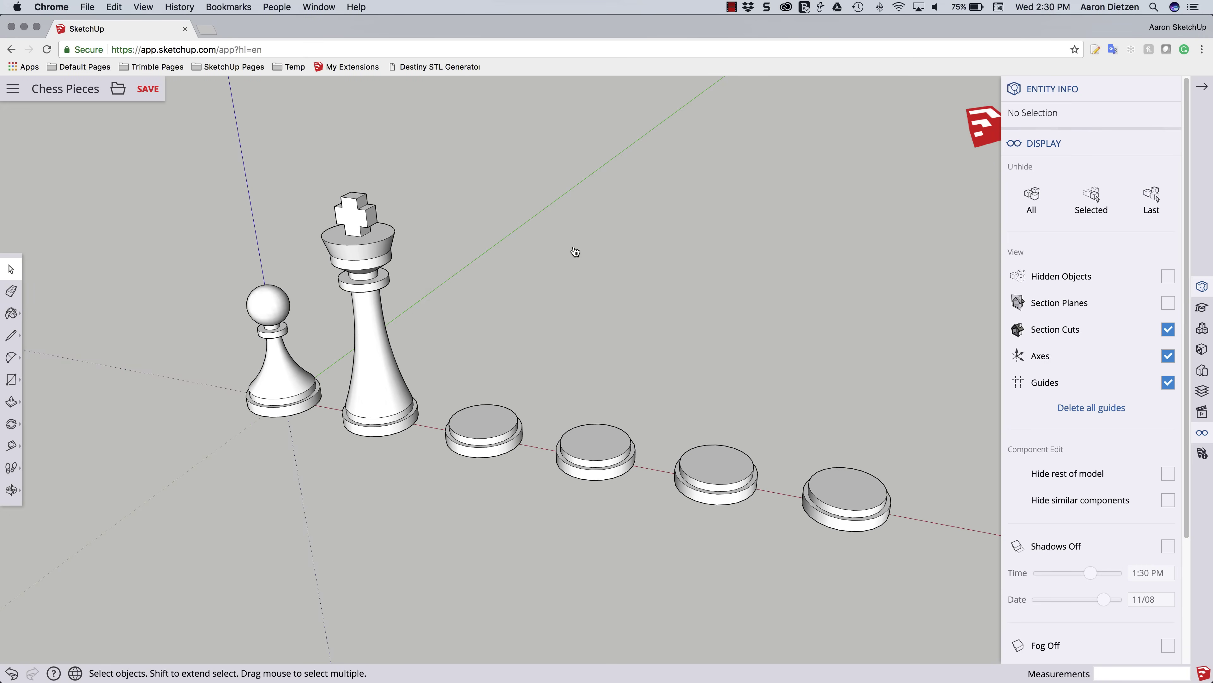
Orbit the chess set and open the first blank disc beside the king for editing.
key(o)
drag(392, 434, 486, 377)
key(space)
key(o)
key(space)
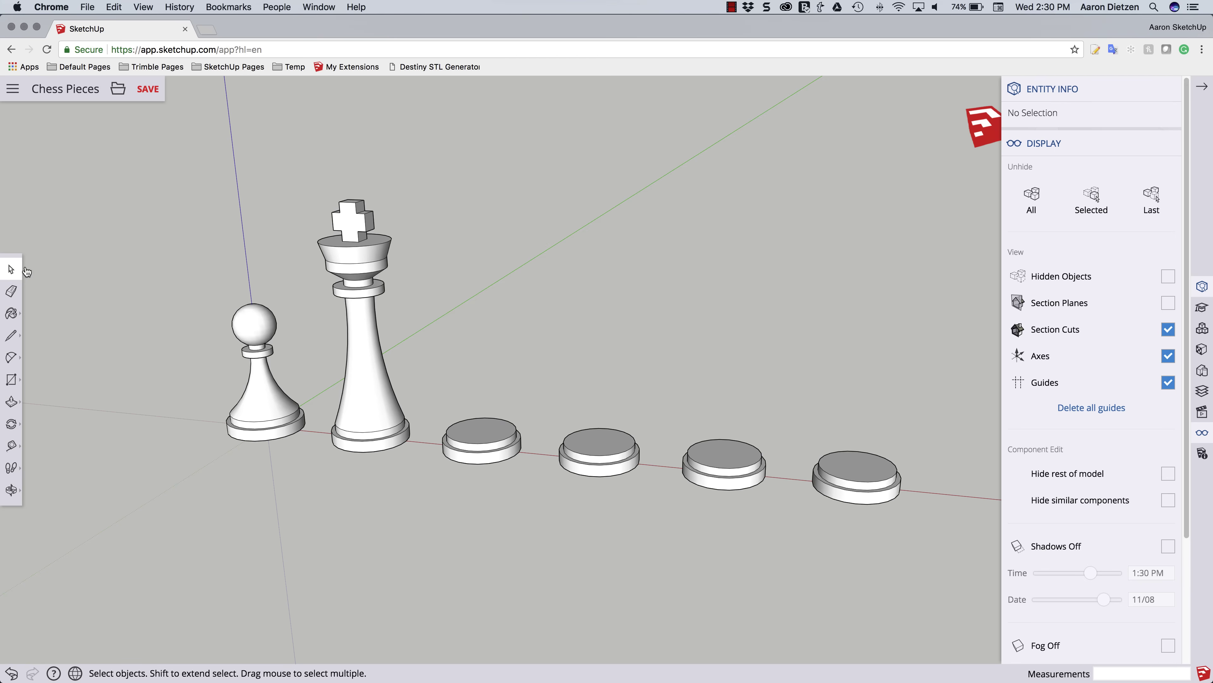
double_click(484, 455)
mouse_move(484, 455)
middle_down()
mouse_move(482, 469)
mouse_move(488, 424)
middle_up()
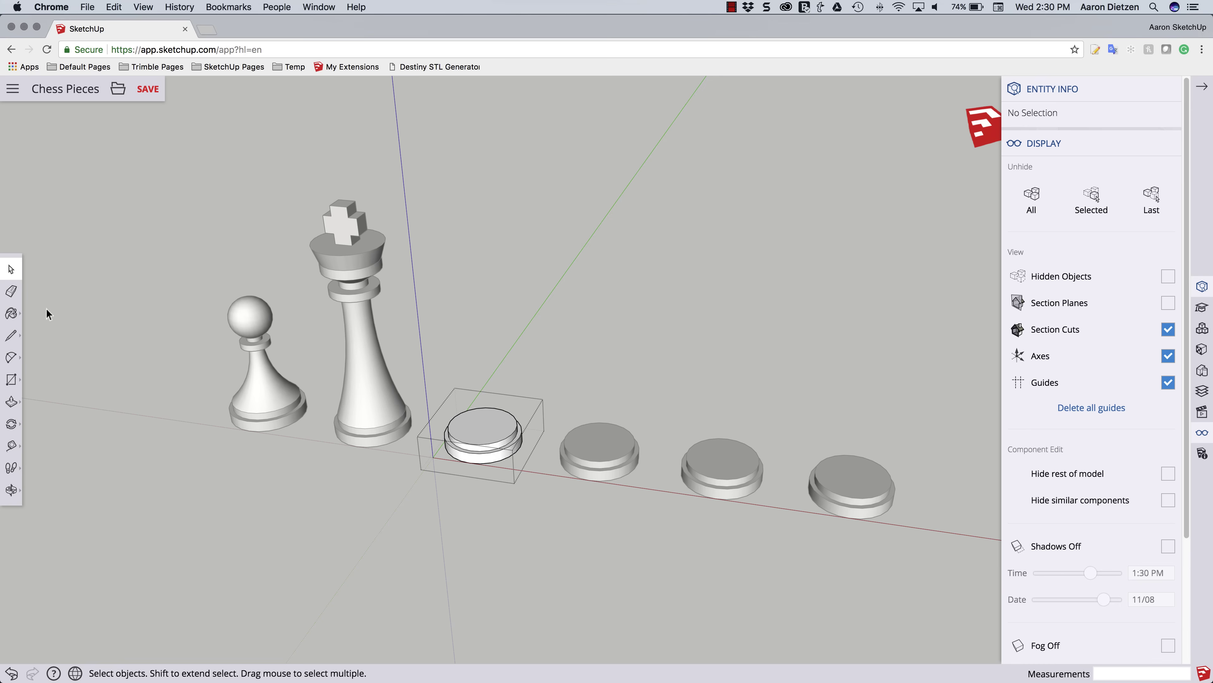
Draw a vertical line up from the disc, a red-axis top, and close a tall profile face.
click(15, 337)
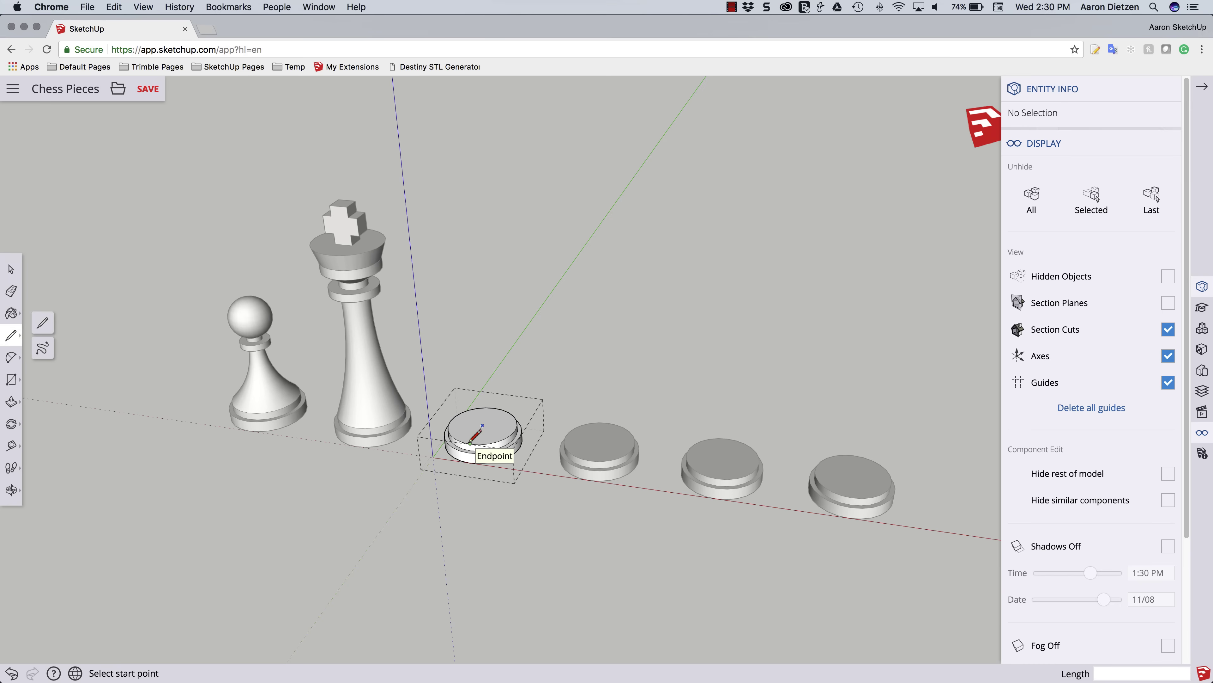
click(482, 425)
mouse_move(488, 420)
middle_down()
mouse_move(563, 204)
mouse_move(526, 252)
middle_up()
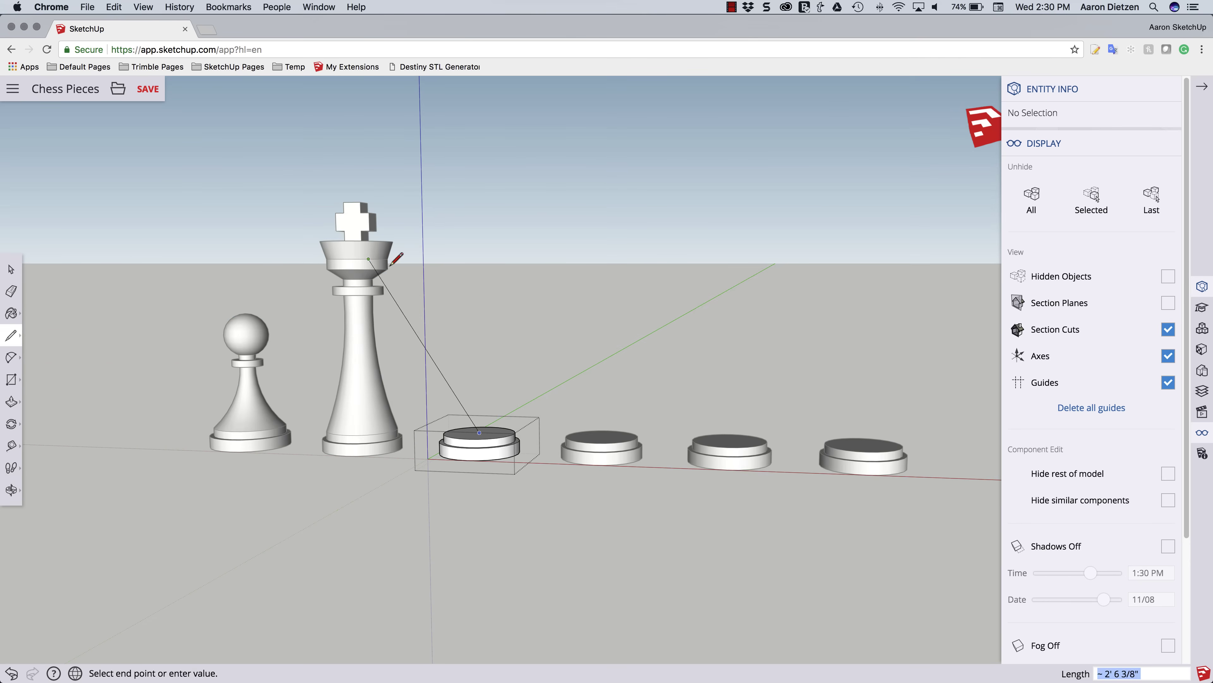
click(478, 273)
middle_drag(478, 273, 528, 343)
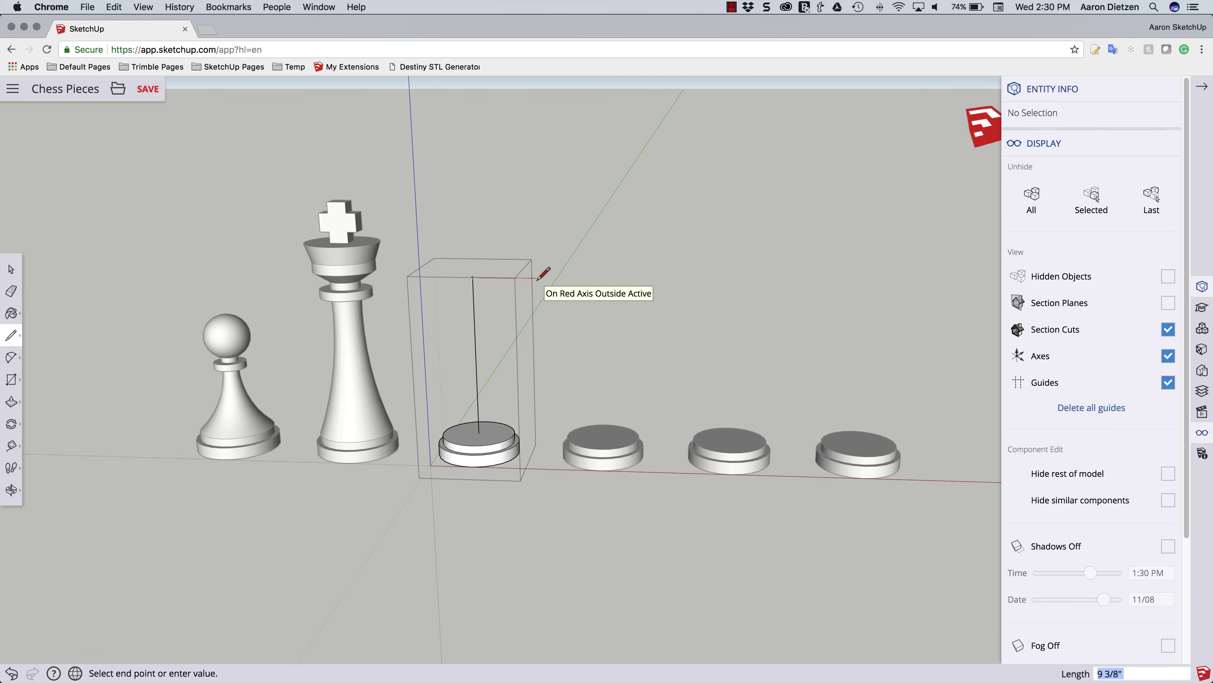
key(shift)
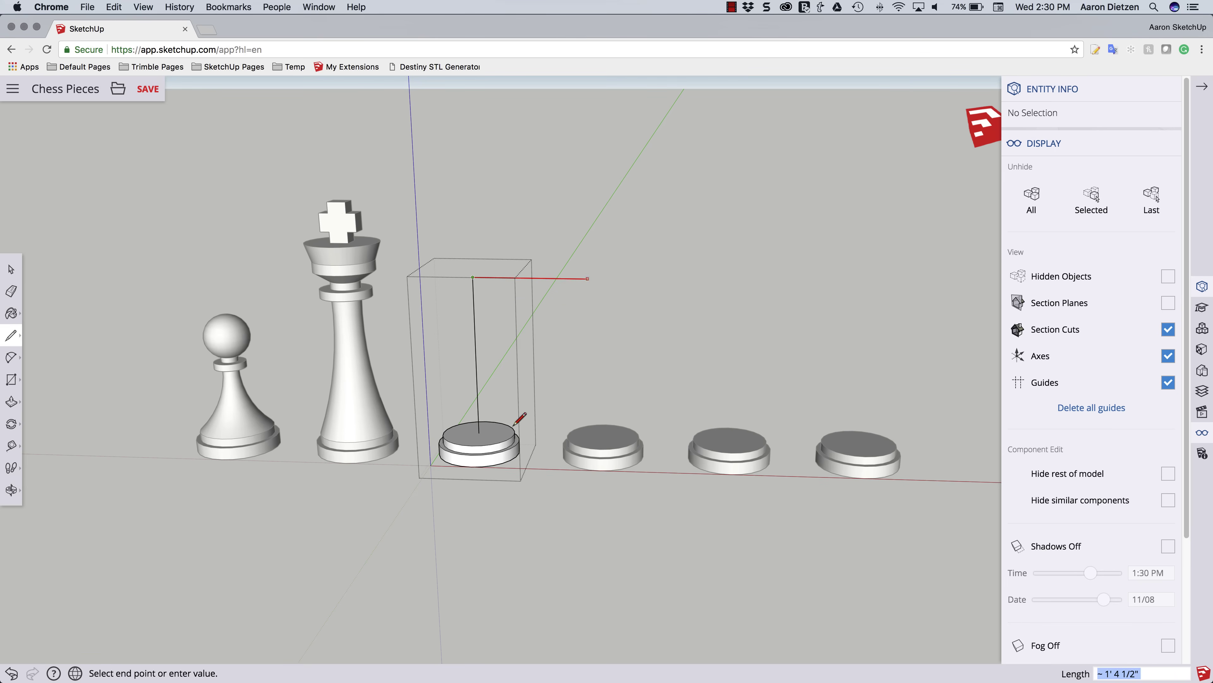
click(514, 433)
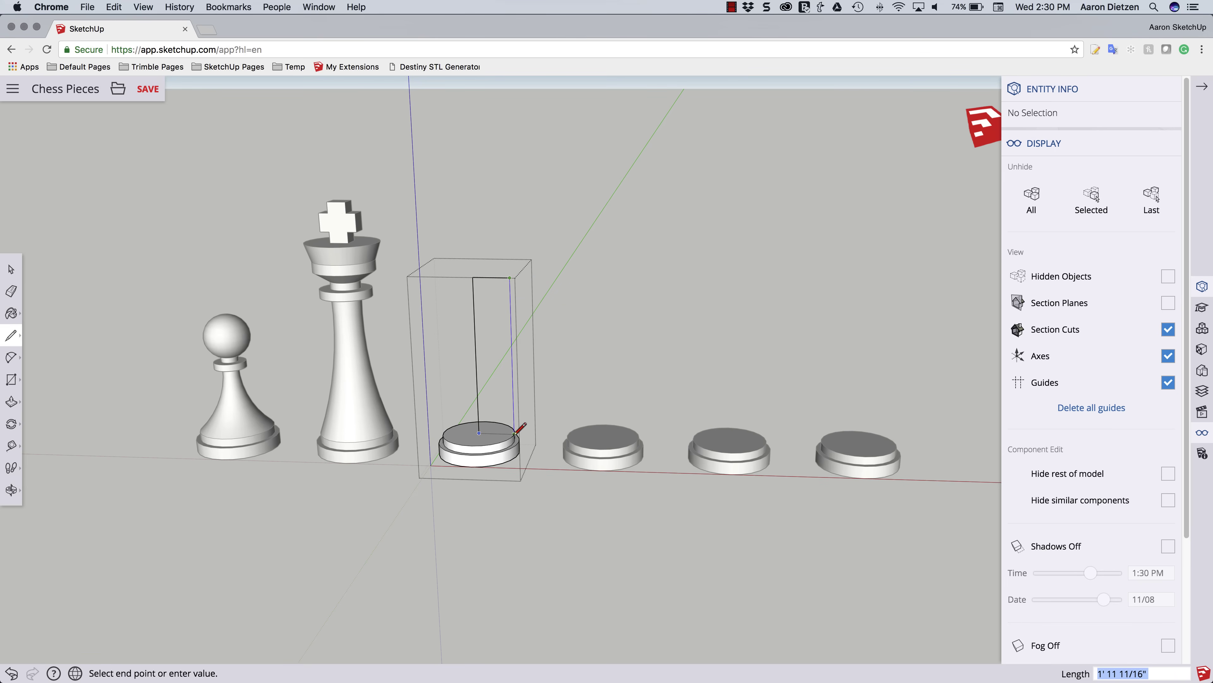
click(514, 434)
click(479, 433)
middle_drag(505, 393, 554, 298)
scroll(504, 277, up, 3)
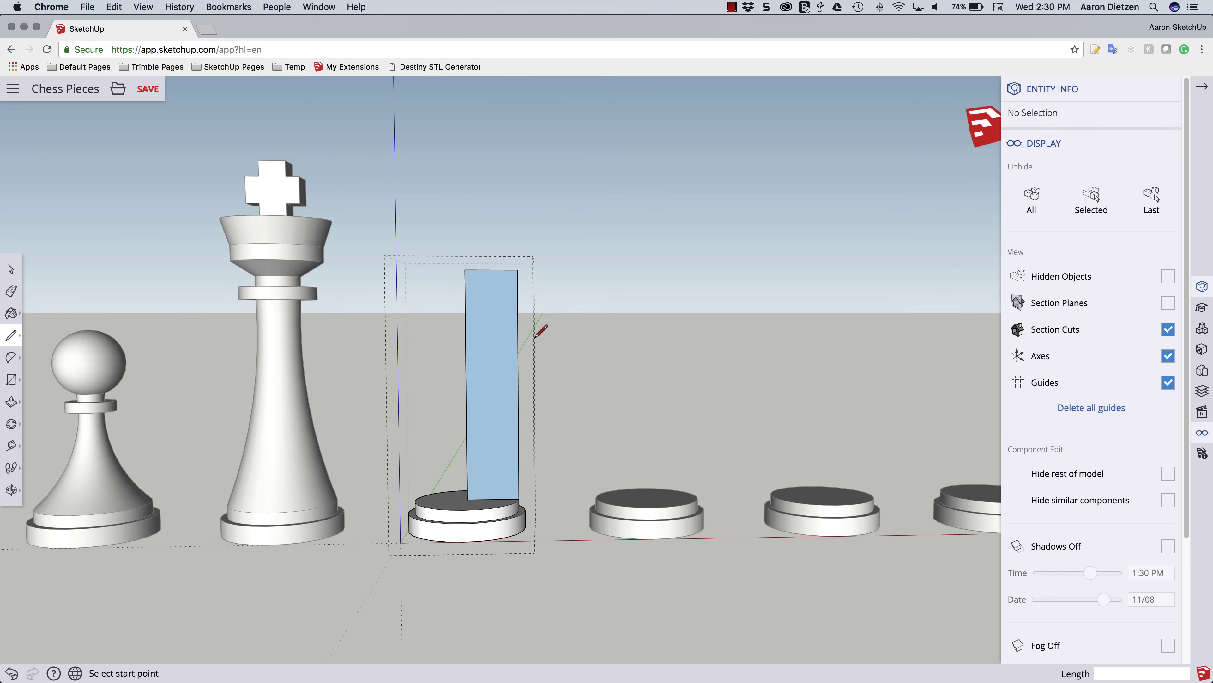
Draw notch lines at the profile's top-left and a slanted edge down the right side.
click(465, 296)
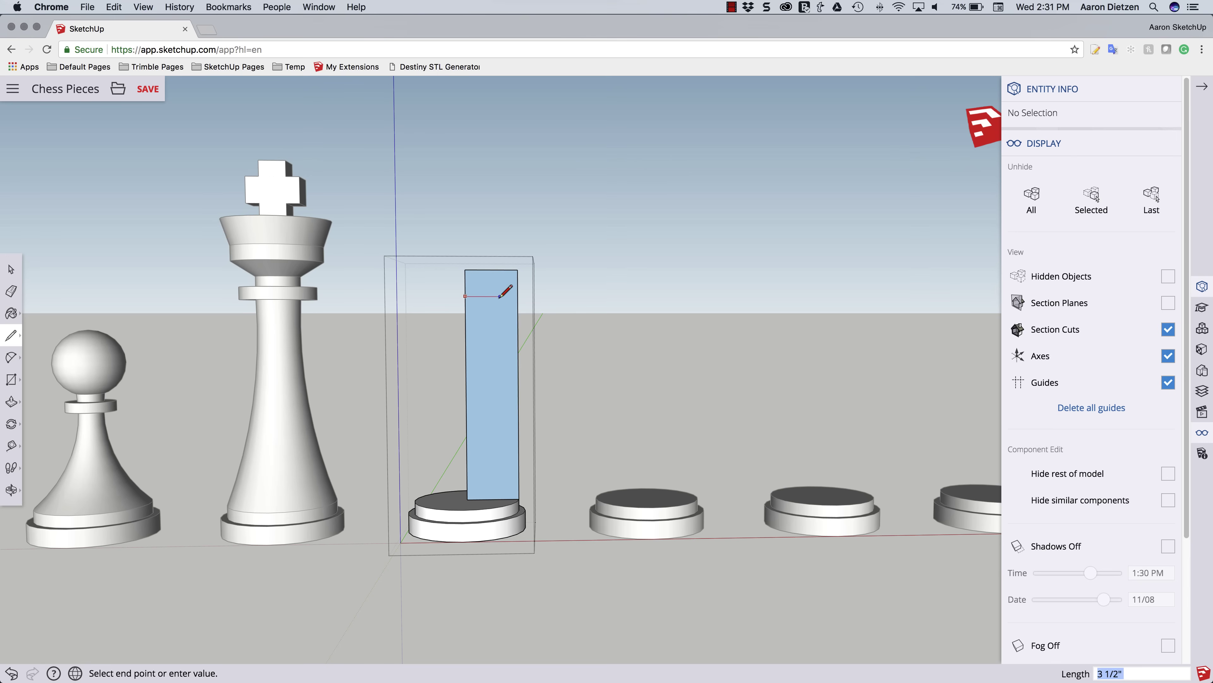
click(499, 297)
click(499, 271)
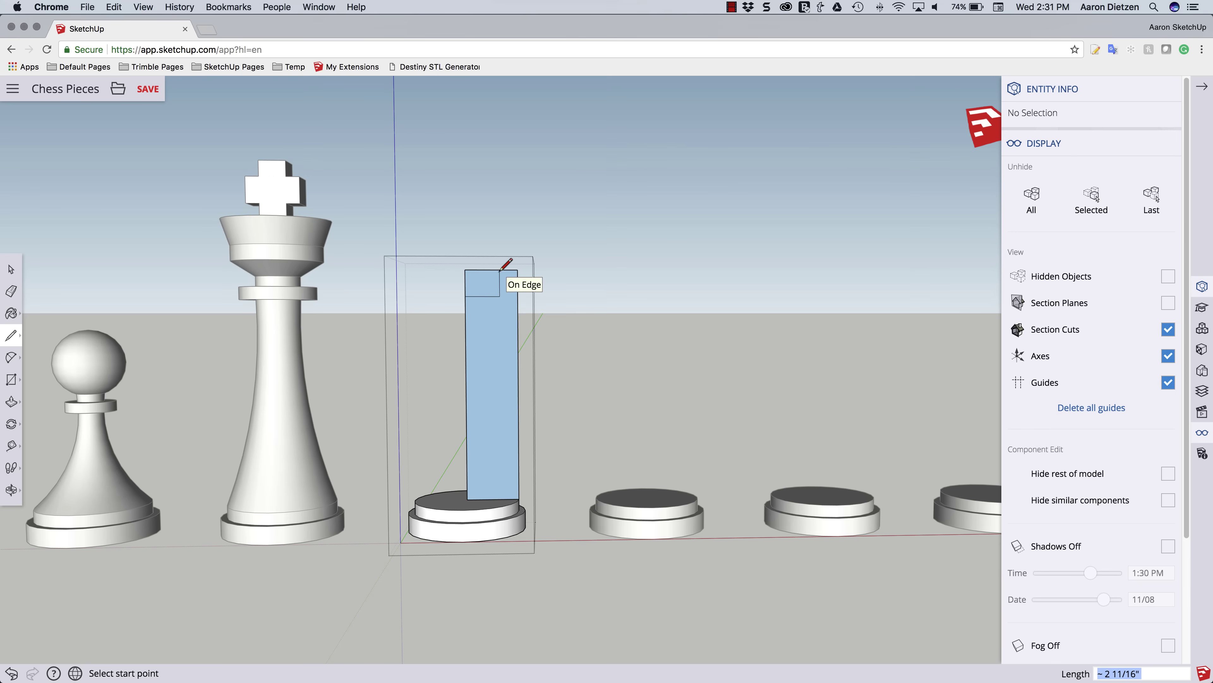
click(518, 329)
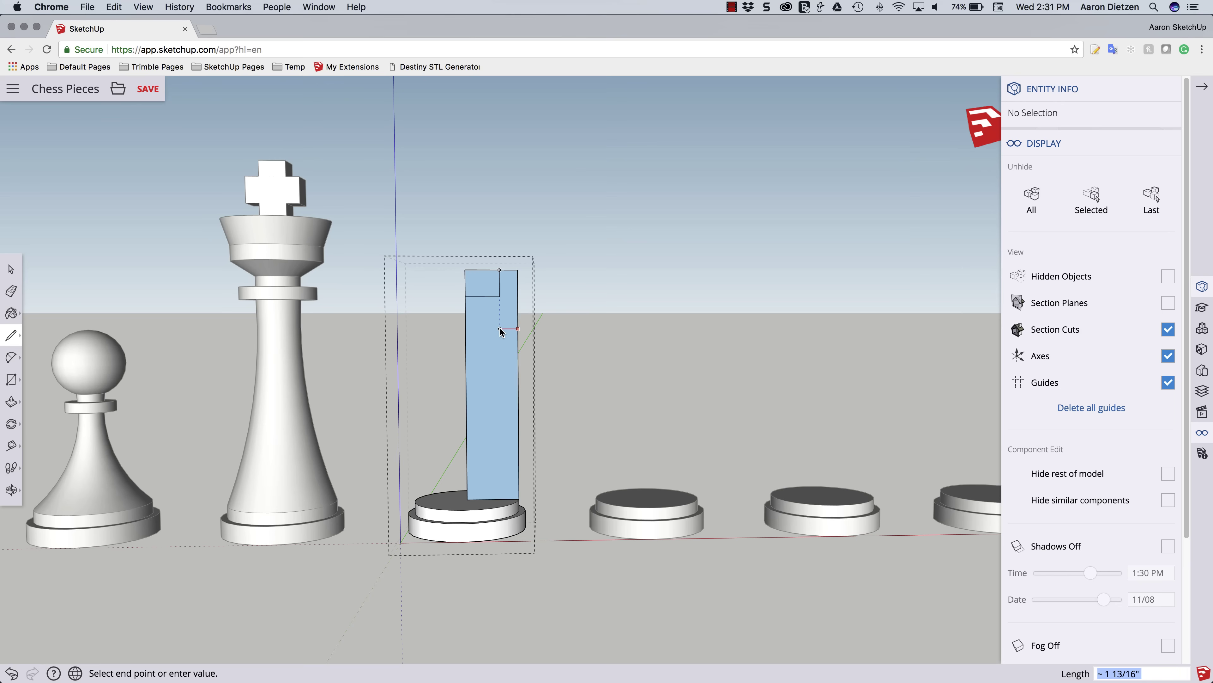
click(500, 329)
click(519, 499)
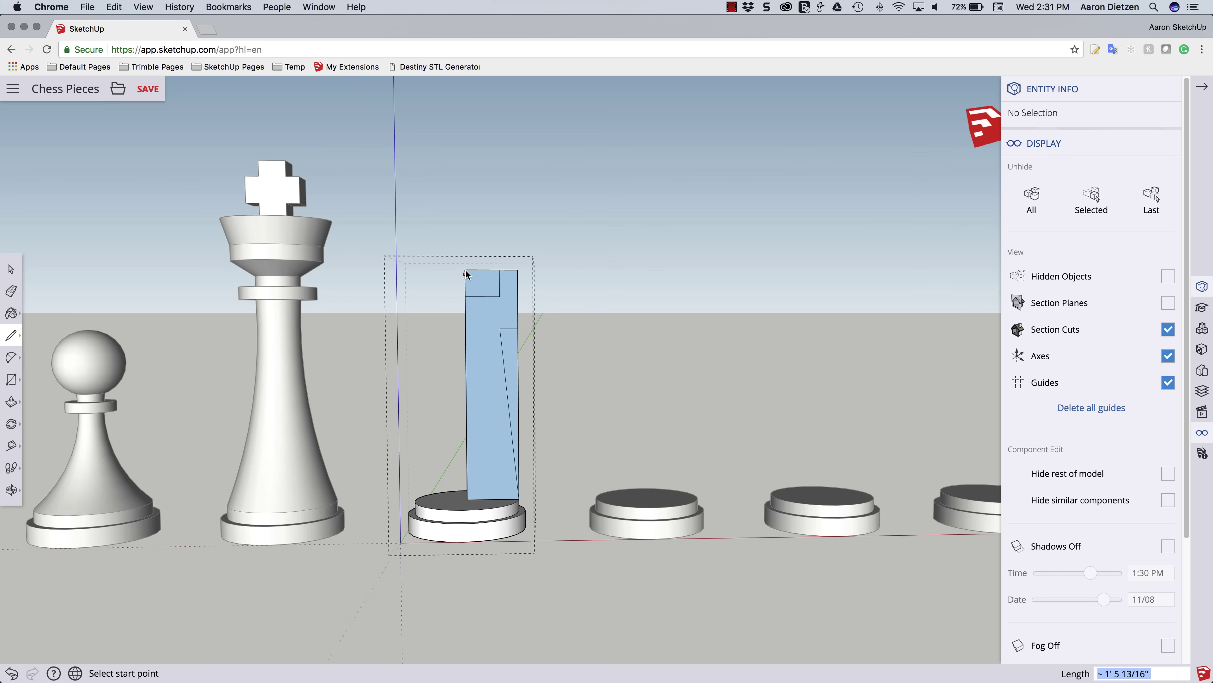
Erase the top corner block and lower right edge to leave the notch and taper.
key(e)
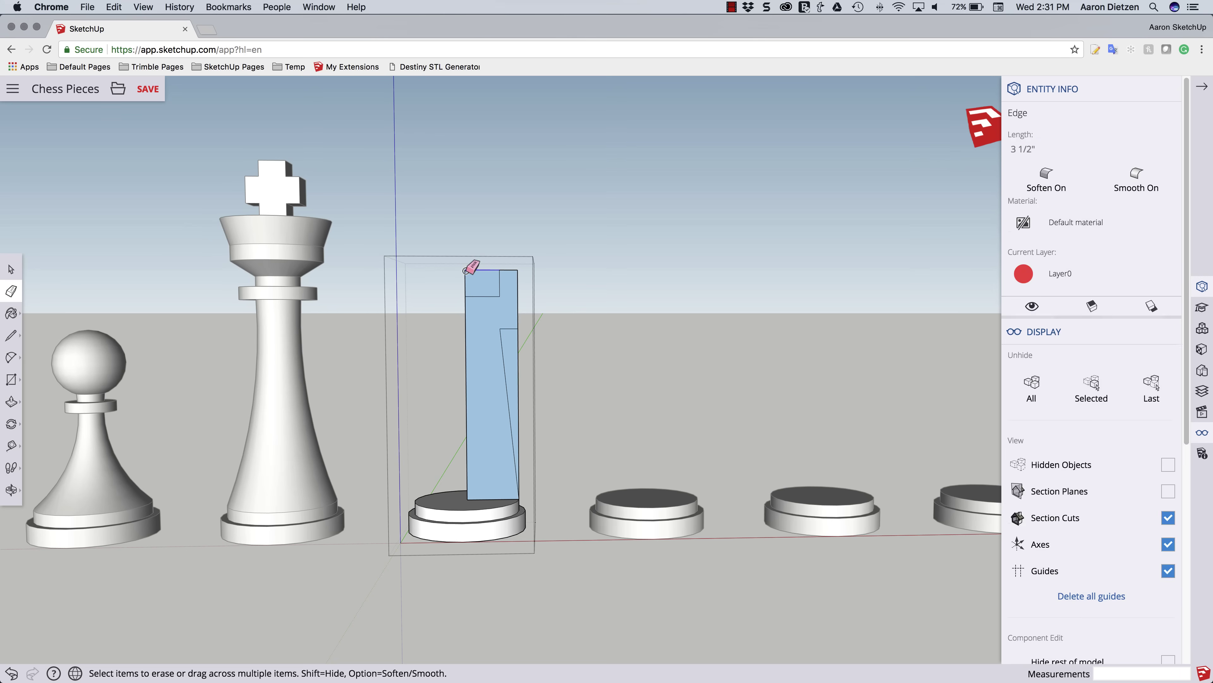
click(466, 271)
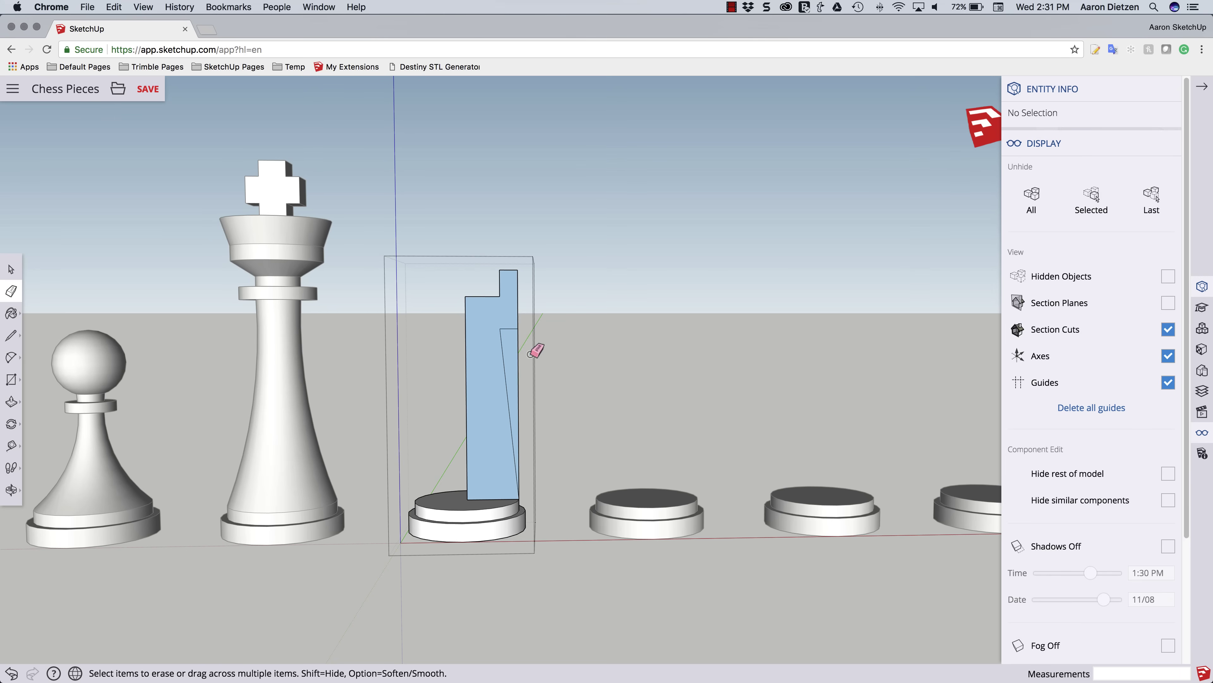
click(517, 355)
mouse_move(544, 347)
middle_down()
mouse_move(501, 439)
mouse_move(367, 495)
mouse_move(457, 477)
middle_up()
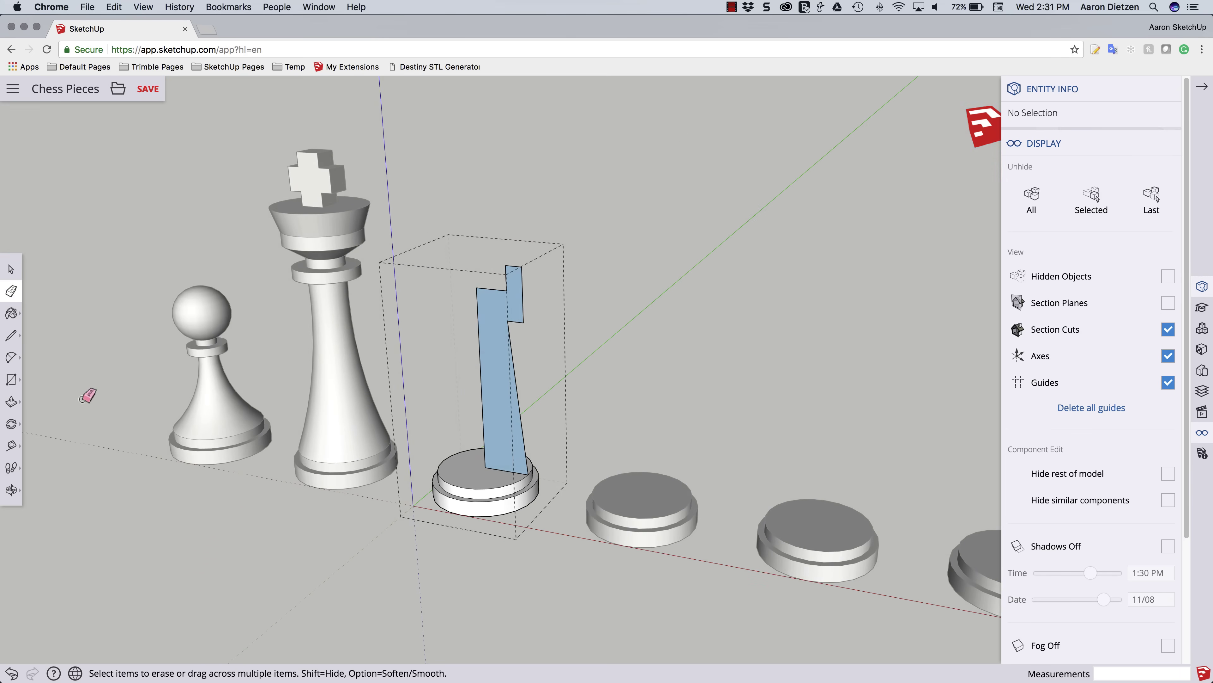
click(11, 402)
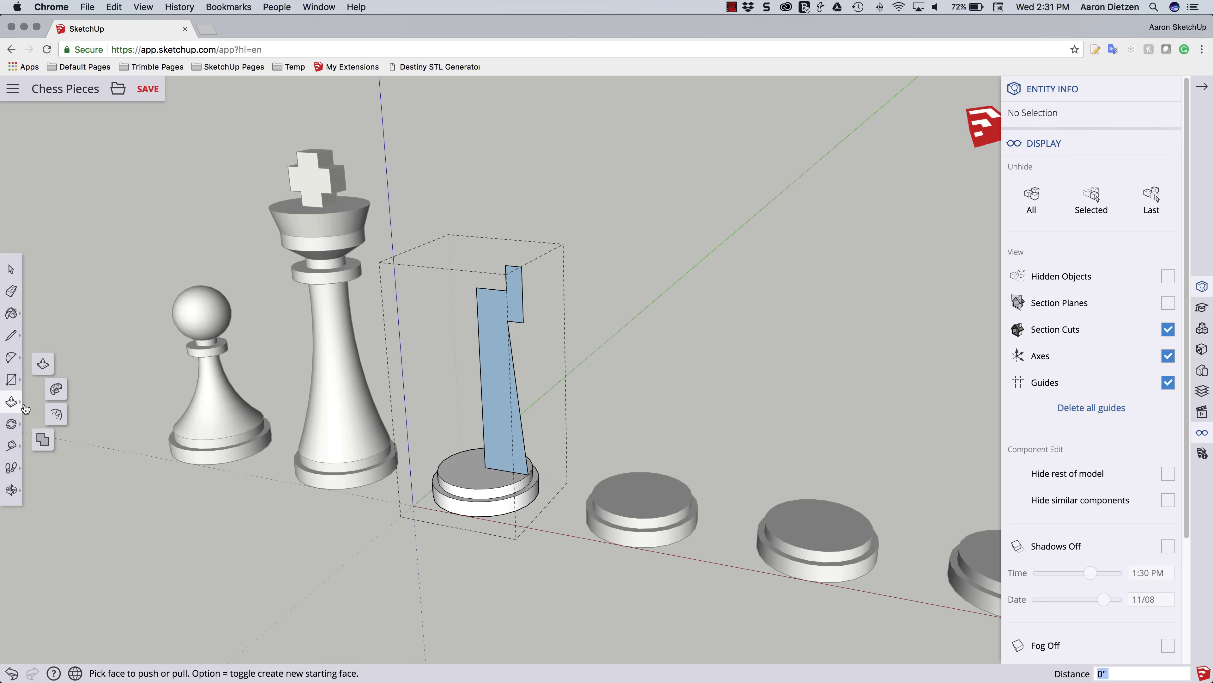
Select the disc's top circular edge and face as the sweep path.
click(54, 391)
click(473, 492)
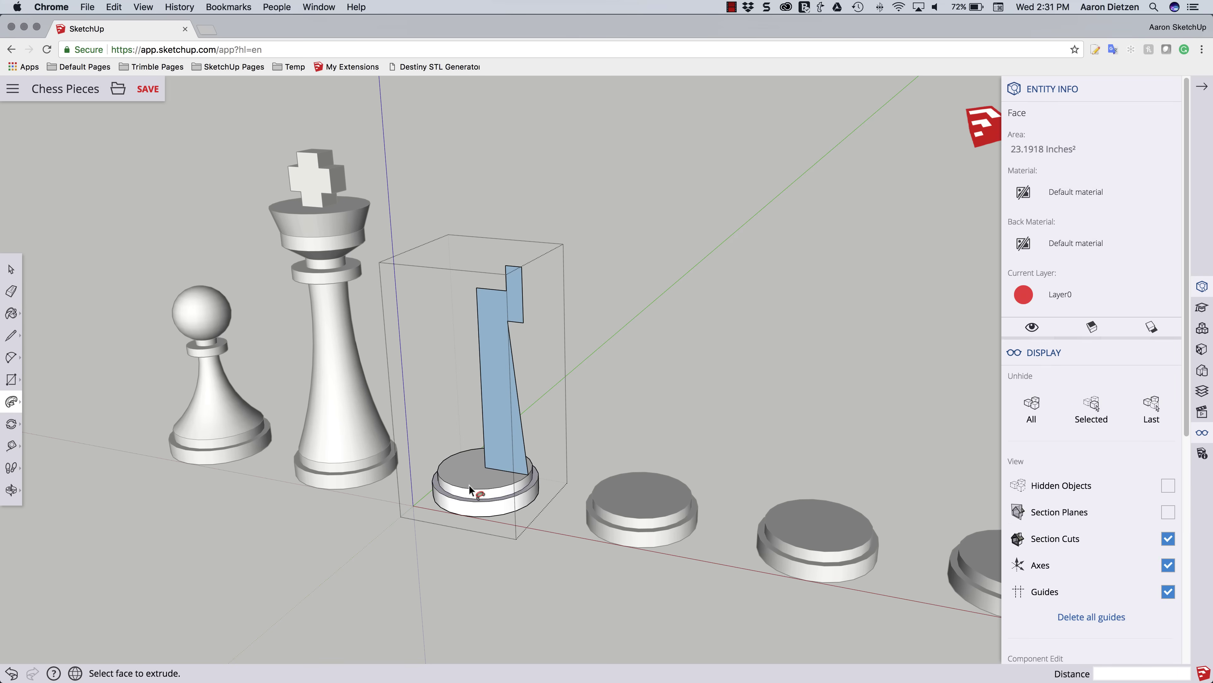
key(space)
click(468, 492)
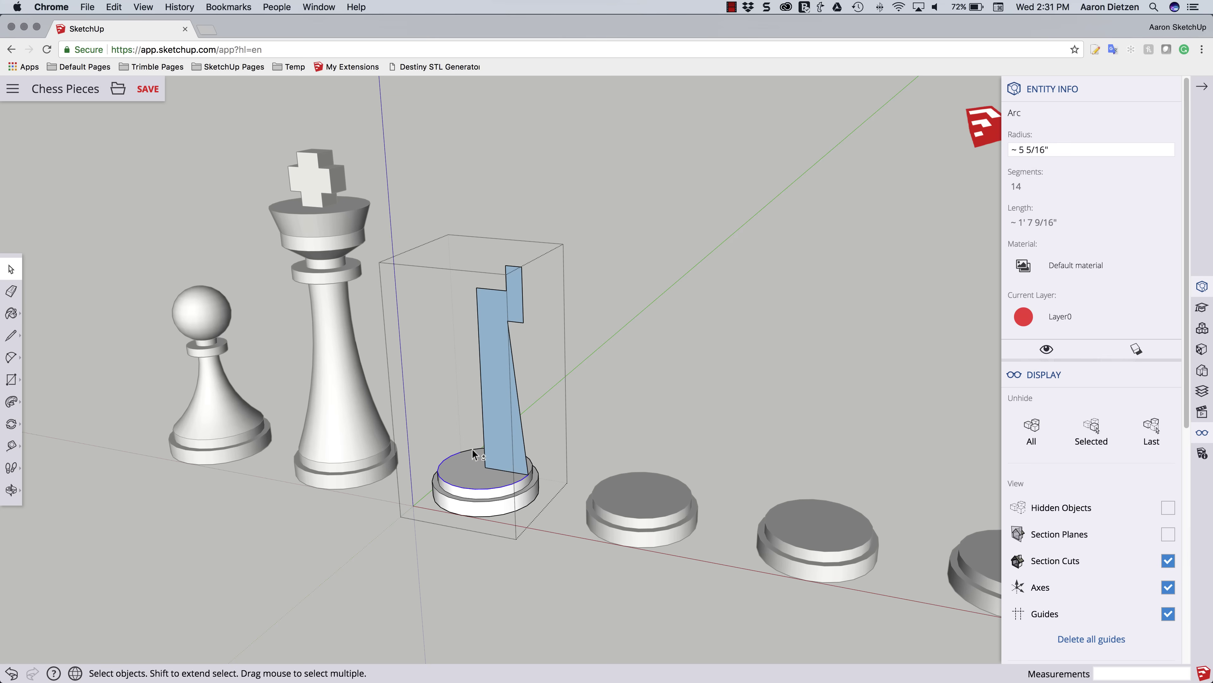
double_click(471, 466)
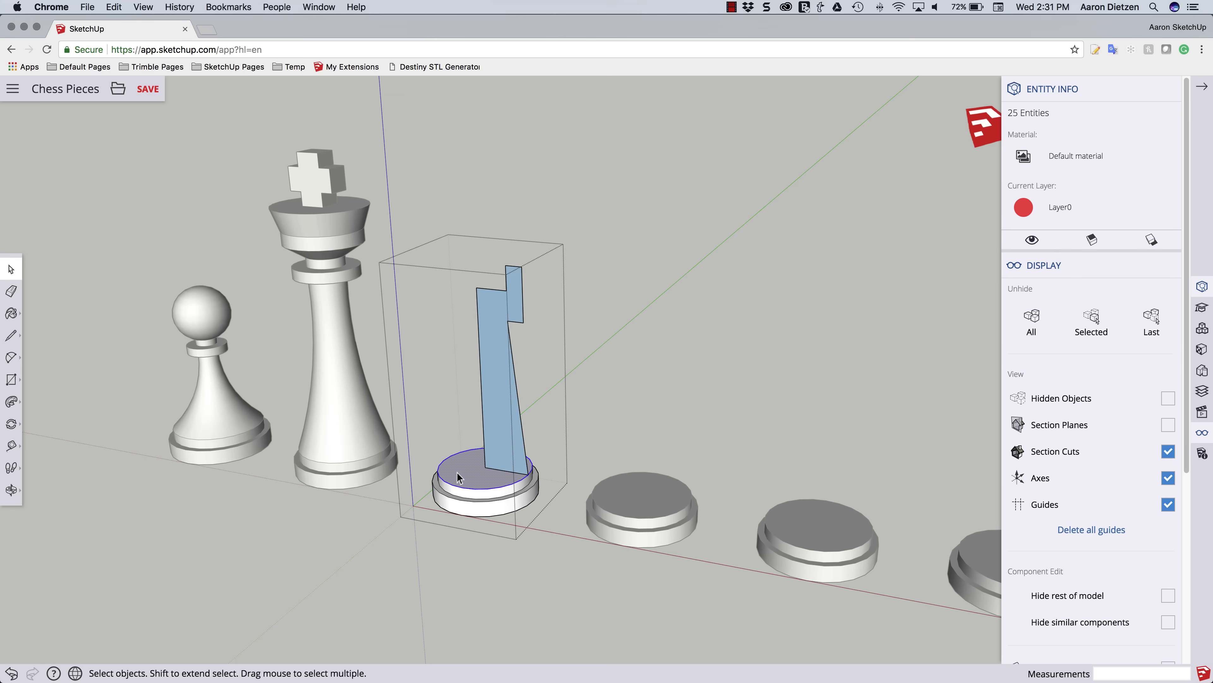
Sweep the notched profile around the circle with Follow Me into the rook body.
click(11, 402)
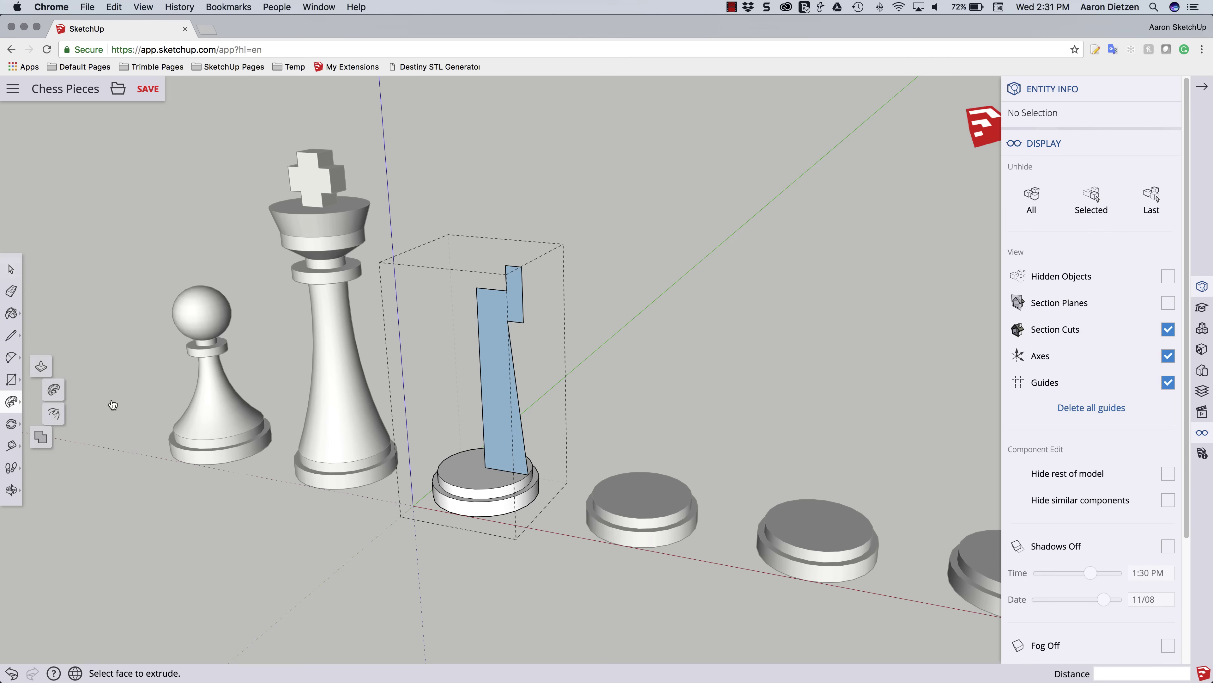
click(501, 303)
click(536, 325)
key(o)
drag(556, 325, 612, 528)
key(p)
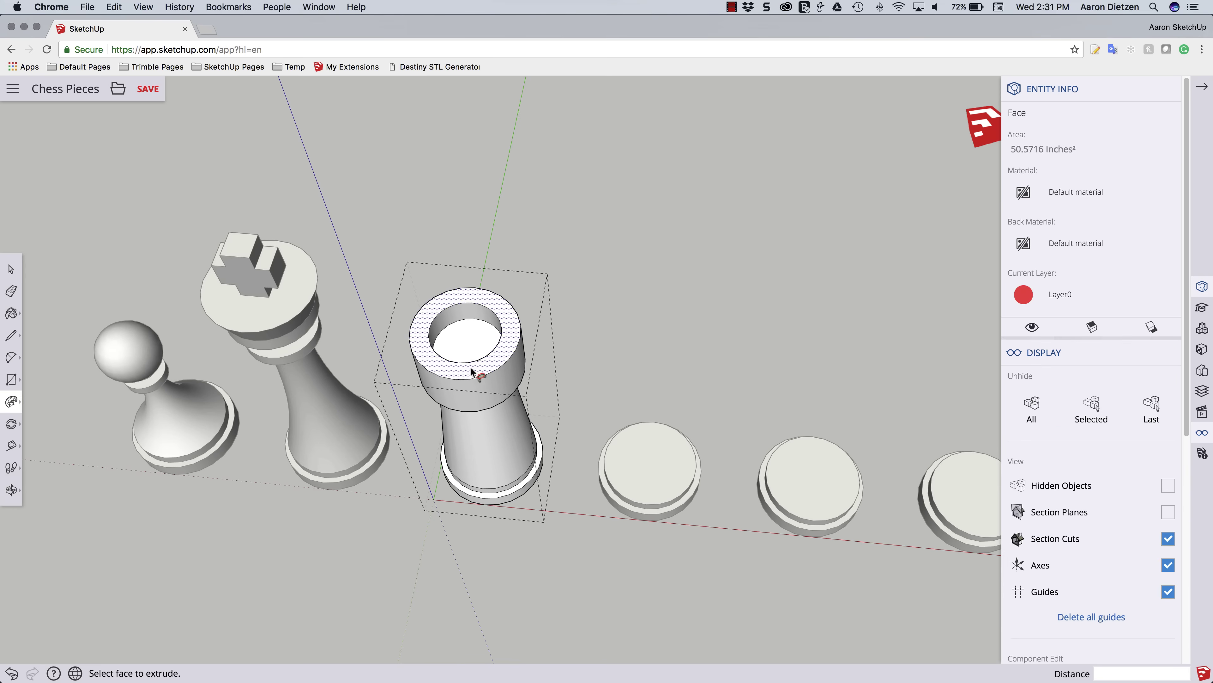
scroll(456, 368, up, 5)
scroll(458, 370, up, 3)
middle_drag(461, 372, 494, 201)
scroll(466, 241, down, 2)
scroll(464, 237, up, 3)
scroll(465, 237, down, 4)
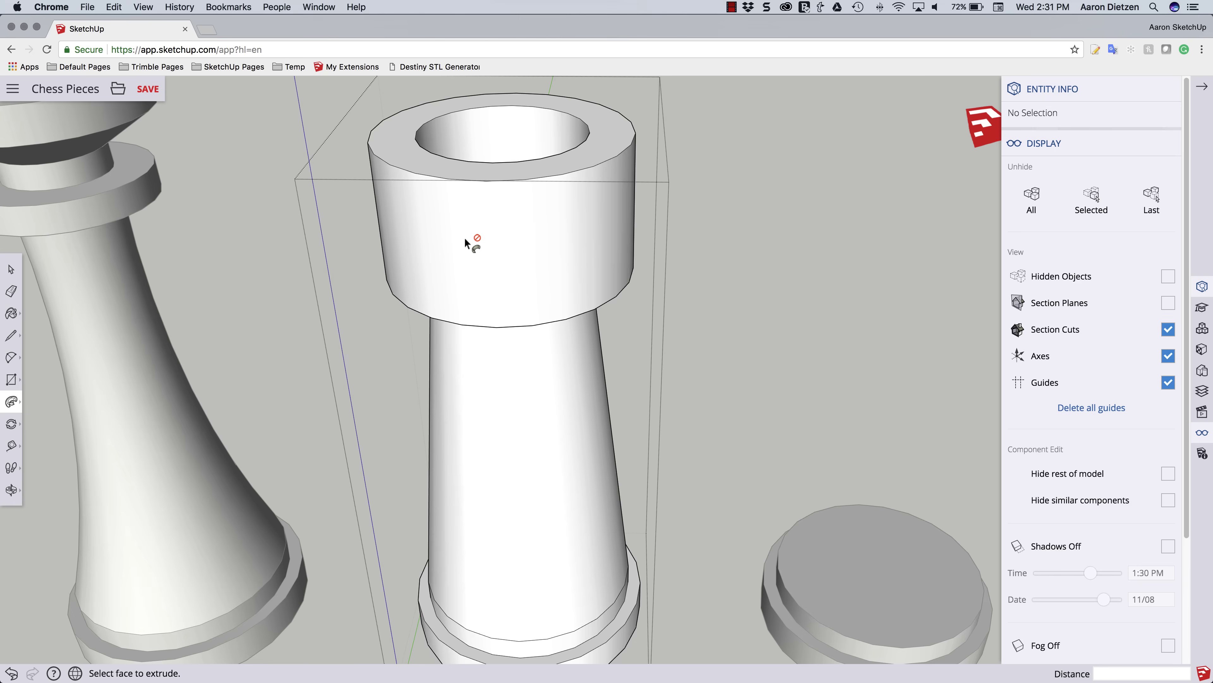
middle_drag(462, 247, 420, 282)
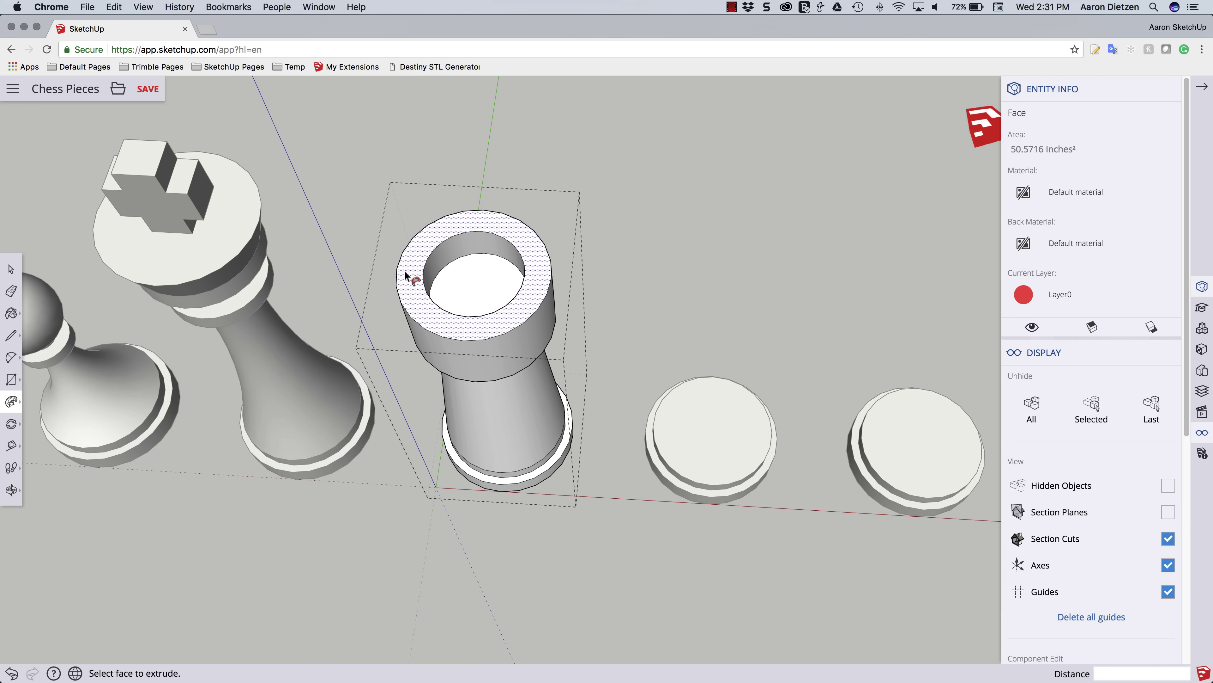
middle_drag(472, 220, 523, 237)
middle_drag(449, 271, 420, 320)
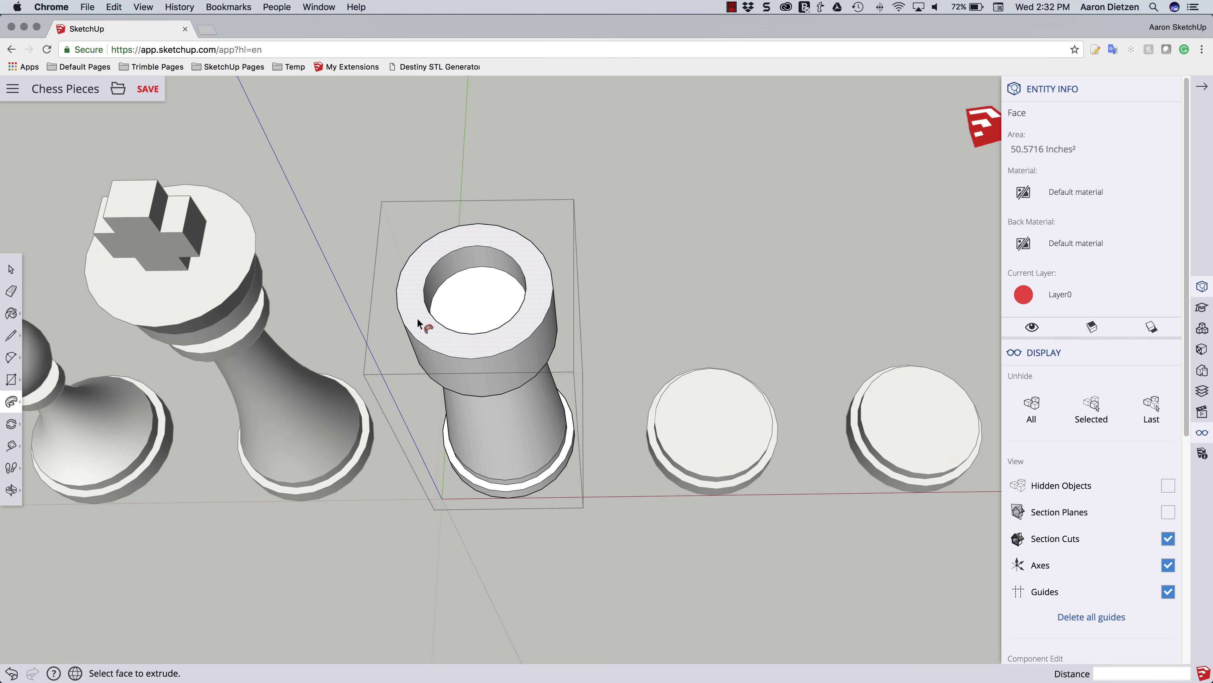
key(l)
mouse_move(425, 299)
middle_down()
mouse_move(458, 282)
mouse_move(437, 286)
mouse_move(388, 352)
mouse_move(407, 353)
middle_up()
scroll(439, 282, down, 3)
scroll(438, 287, up, 10)
Draw two lines across the rook's top ring from outer to inner rim.
click(366, 376)
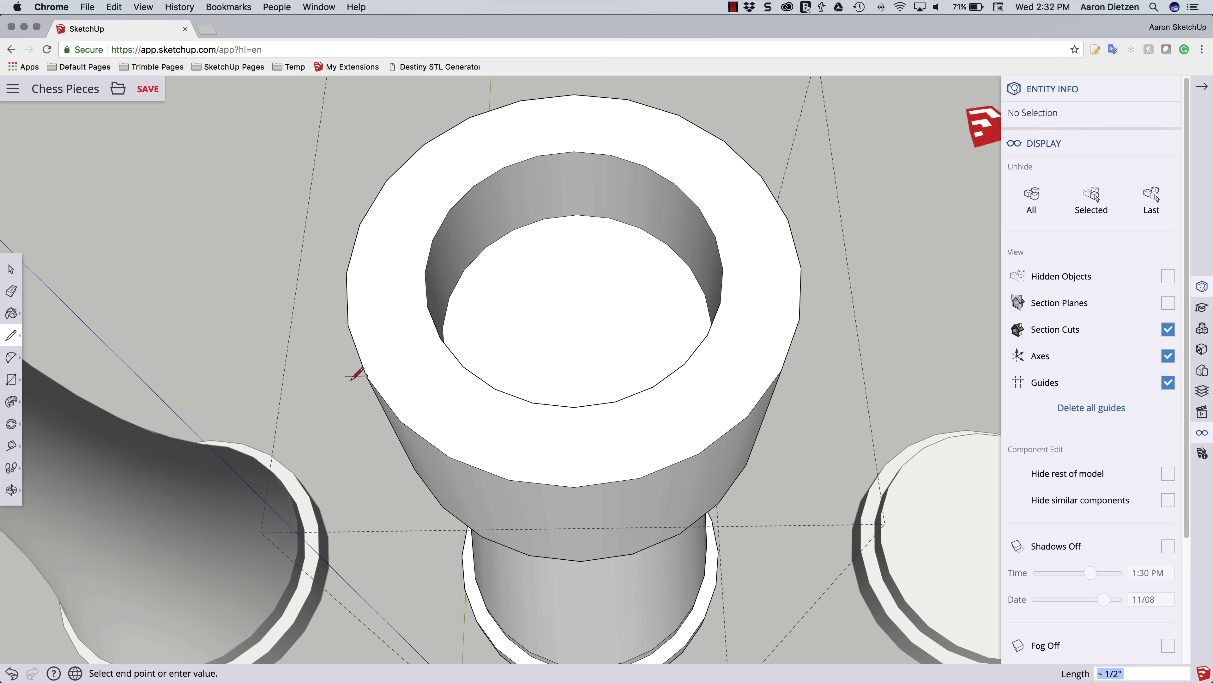
click(441, 338)
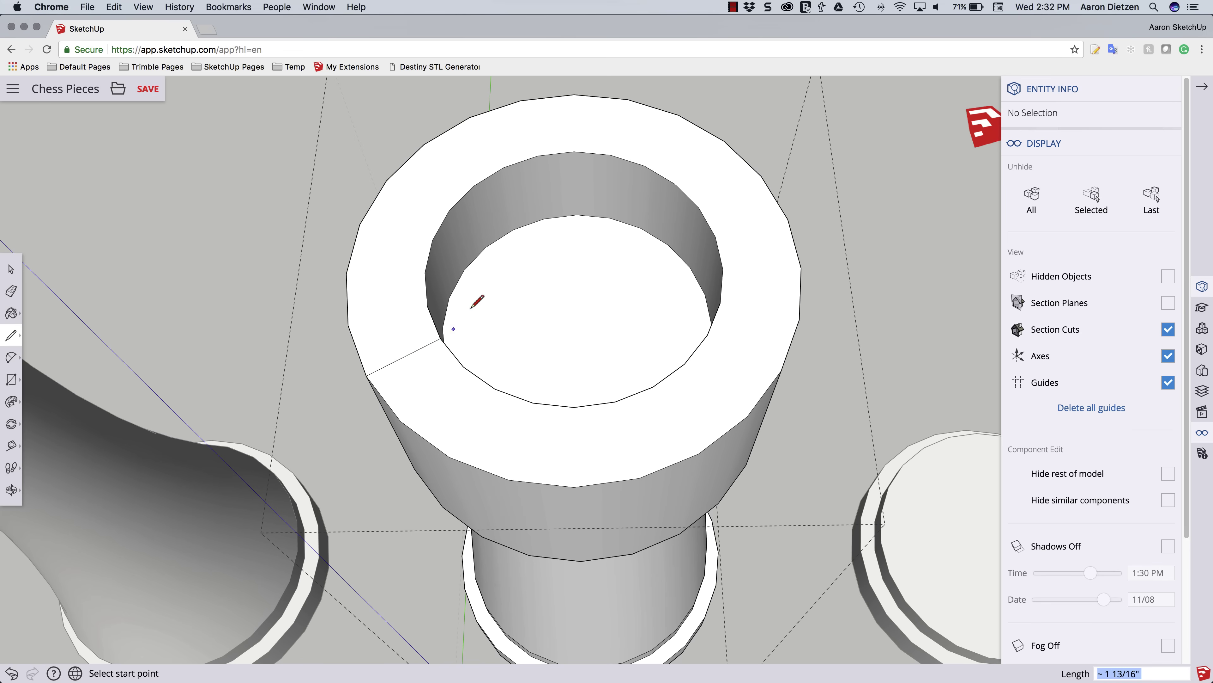
click(346, 273)
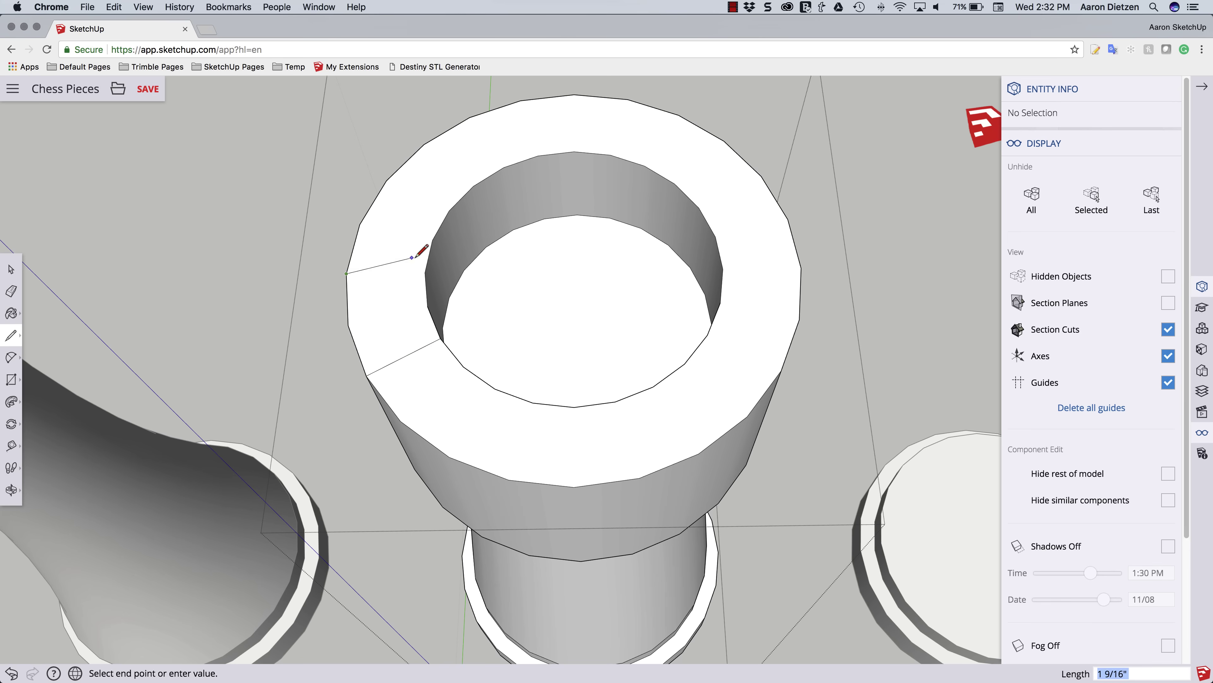
click(425, 272)
Add a third radial edge across the top ring and save the model.
middle_drag(465, 272, 530, 233)
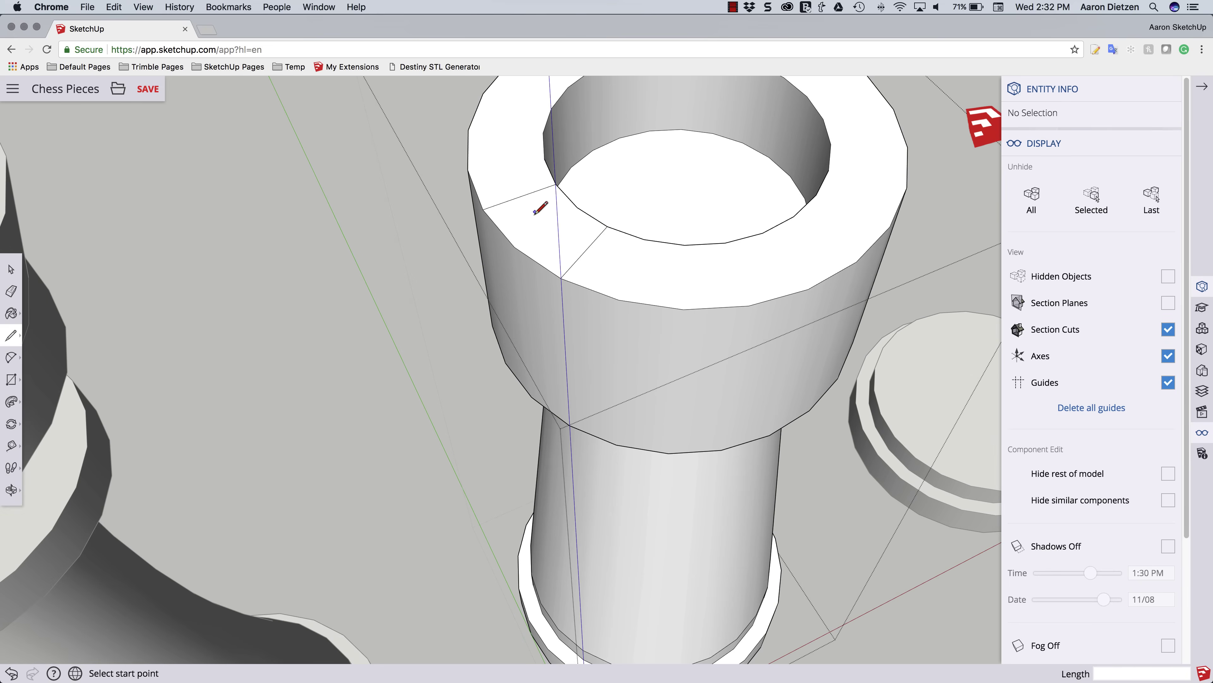
middle_drag(548, 289, 551, 261)
scroll(535, 383, down, 3)
middle_drag(535, 384, 540, 240)
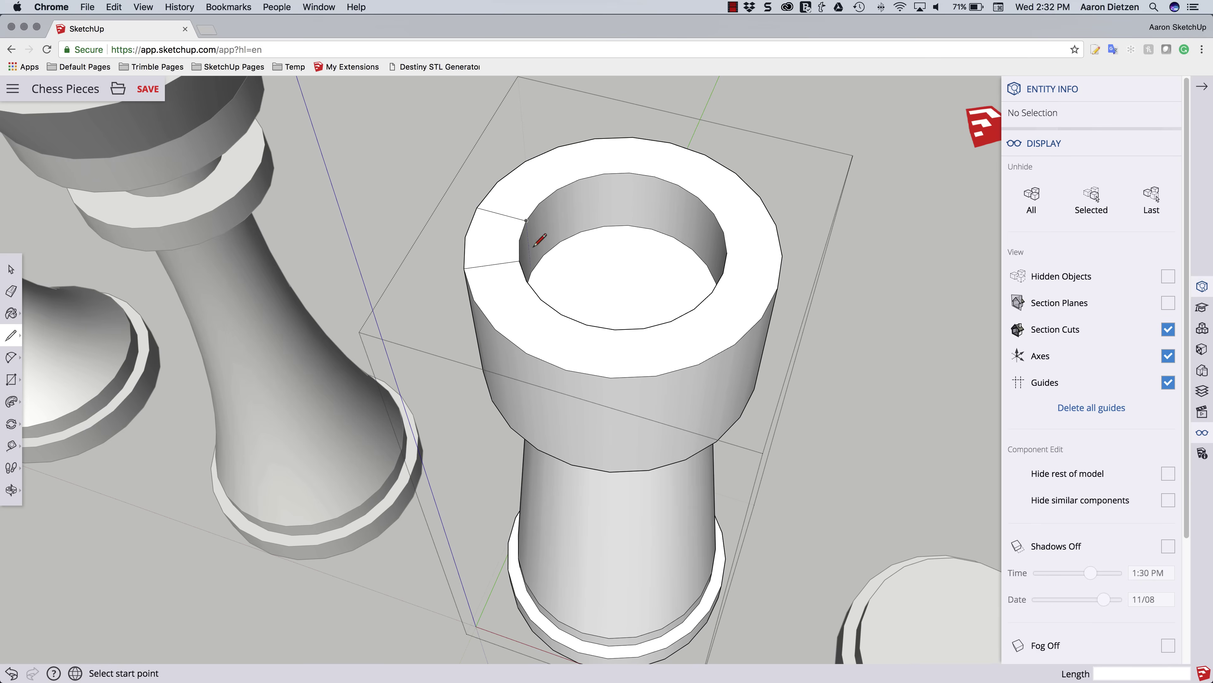
click(525, 161)
click(557, 188)
key(super+s)
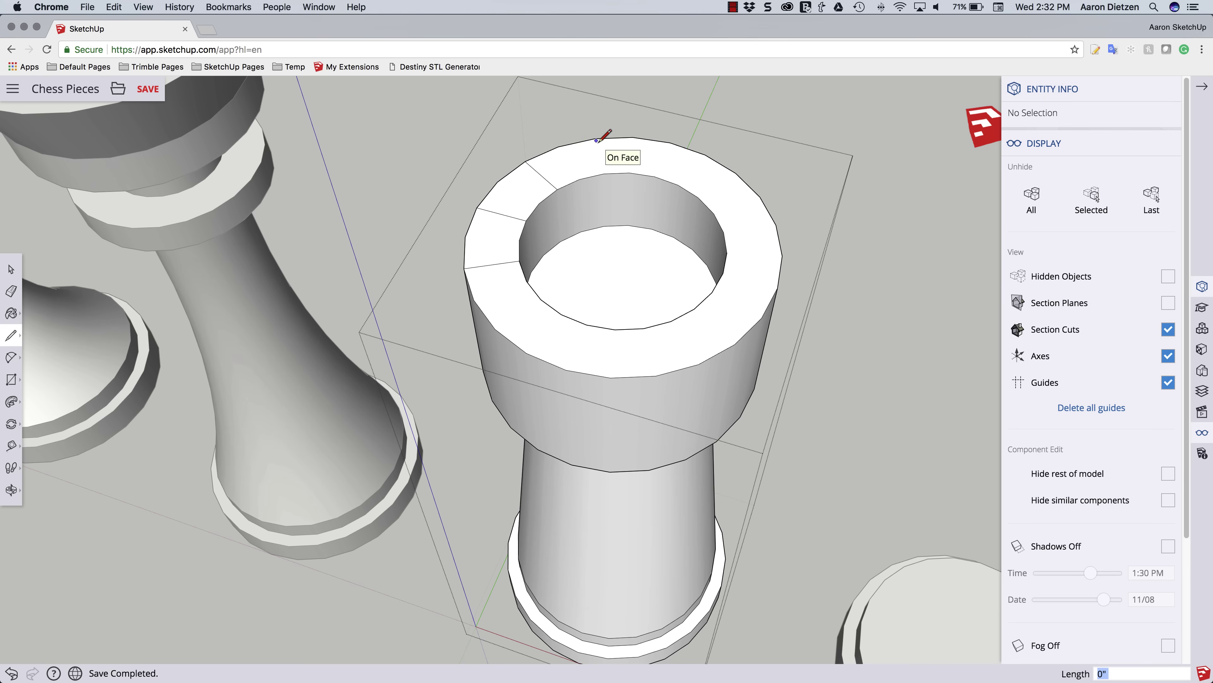
Draw a fourth radial line from outer to inner edge, splitting off the wedge.
click(595, 138)
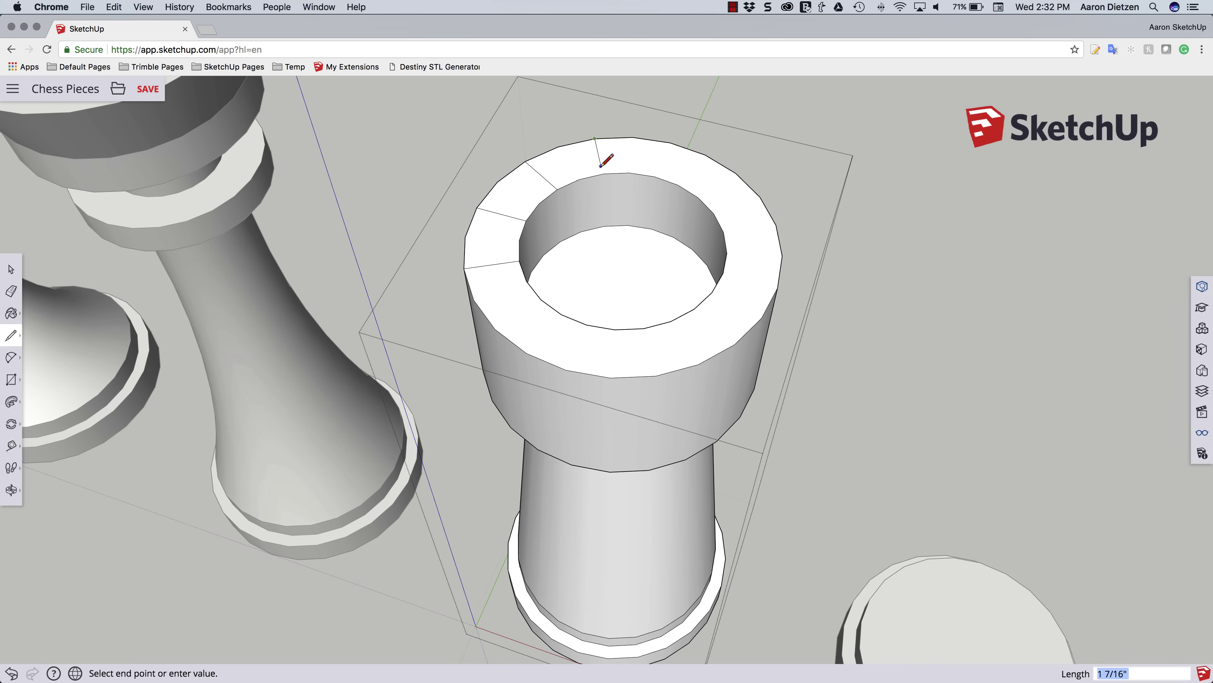
click(604, 174)
mouse_move(621, 239)
middle_down()
mouse_move(631, 317)
mouse_move(605, 265)
middle_up()
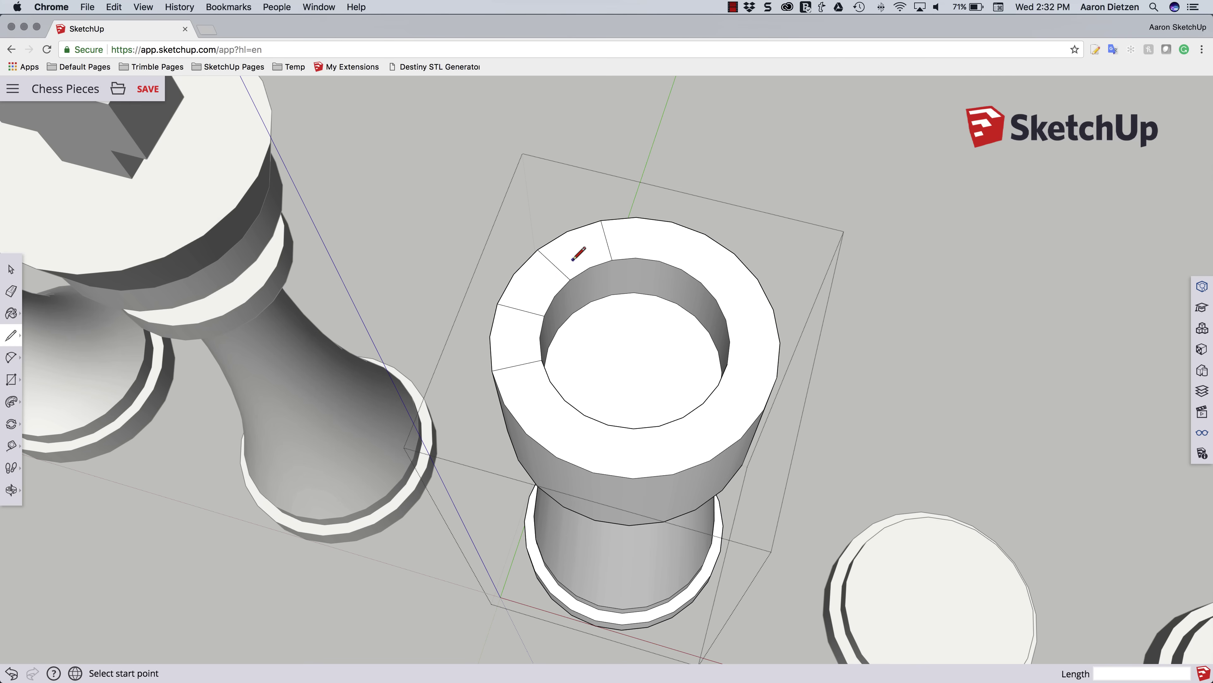
key(space)
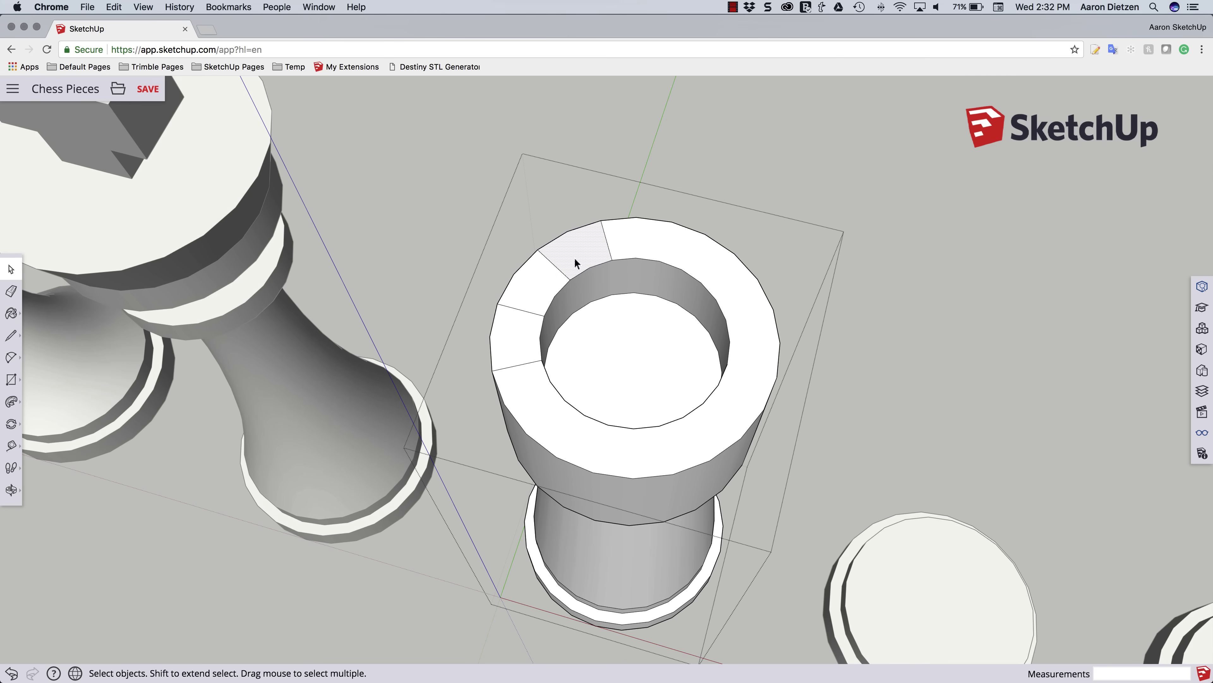
Rotate-copy the wedge edges 60° about the ring centre and repeat them x3.
click(19, 420)
middle_drag(712, 360, 655, 366)
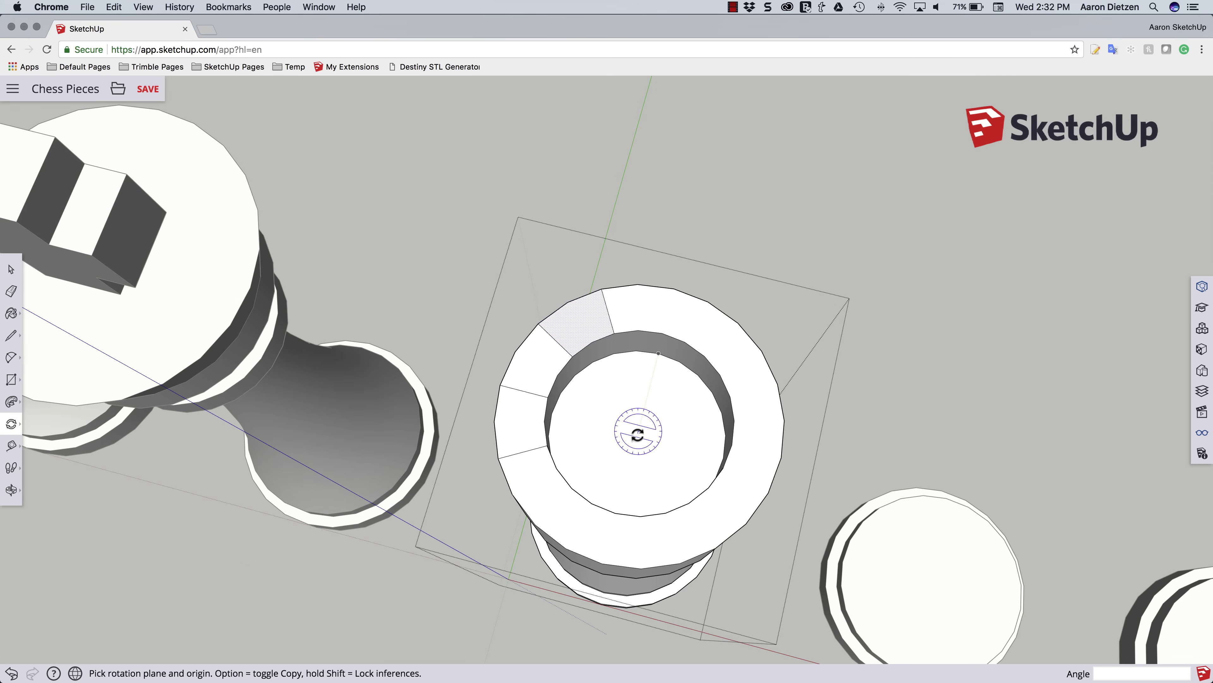
middle_drag(578, 423, 664, 461)
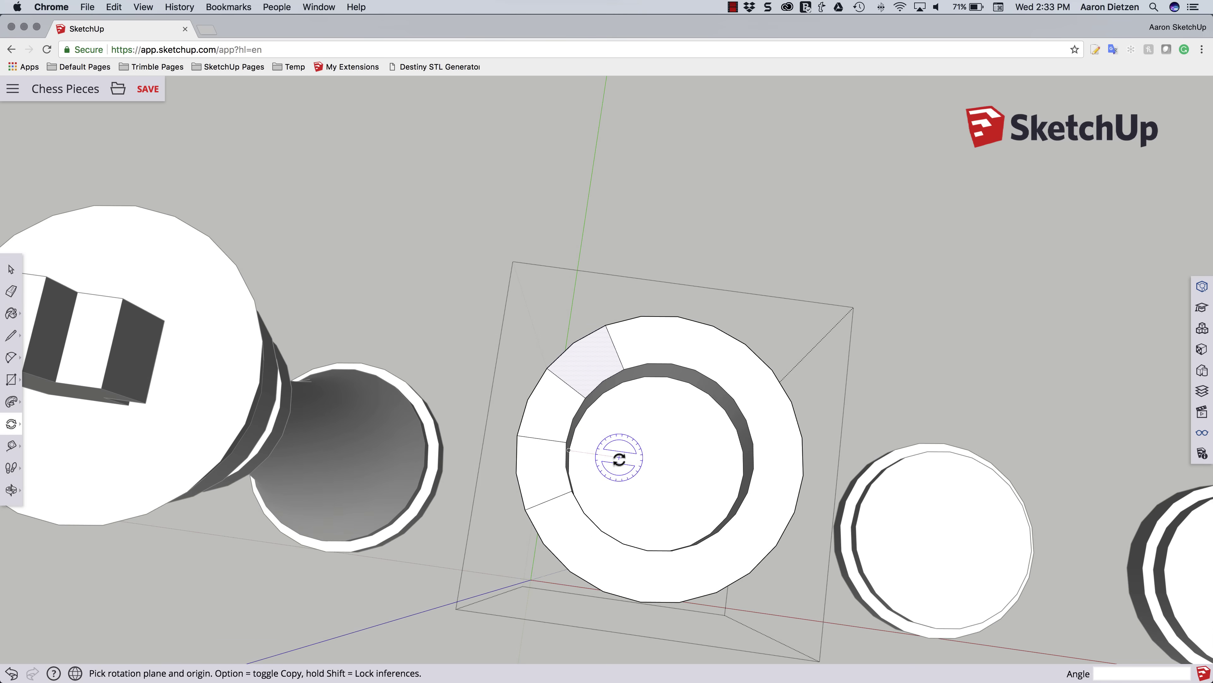
click(655, 462)
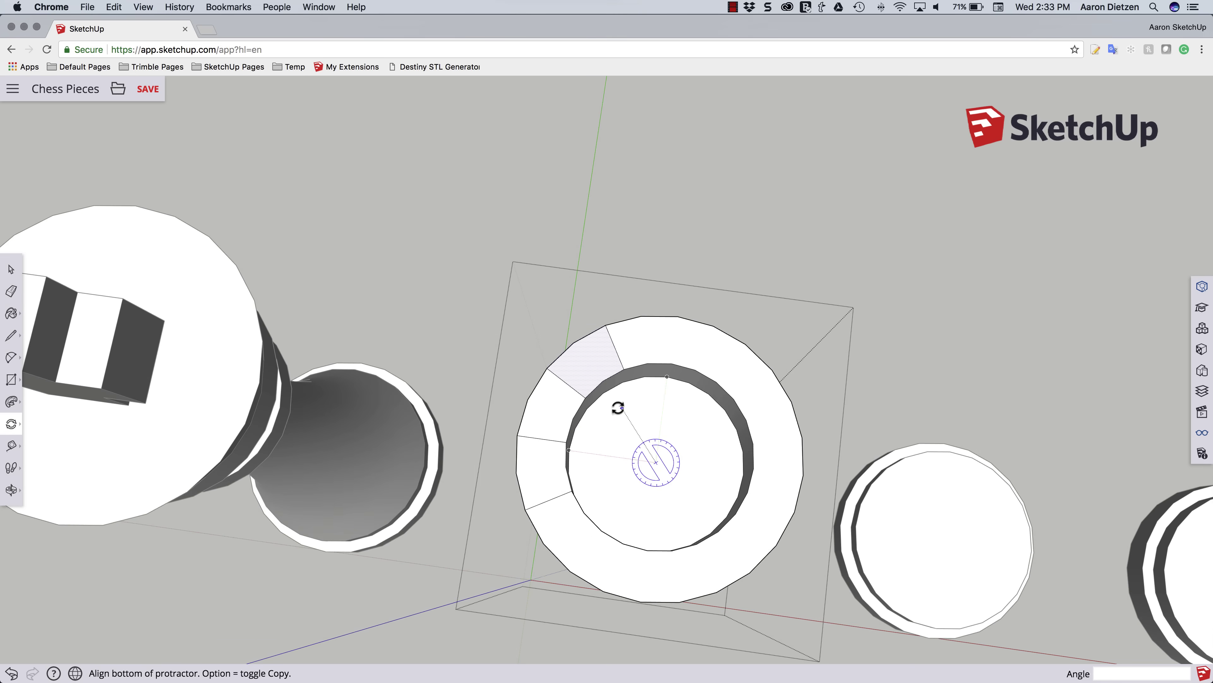
click(604, 394)
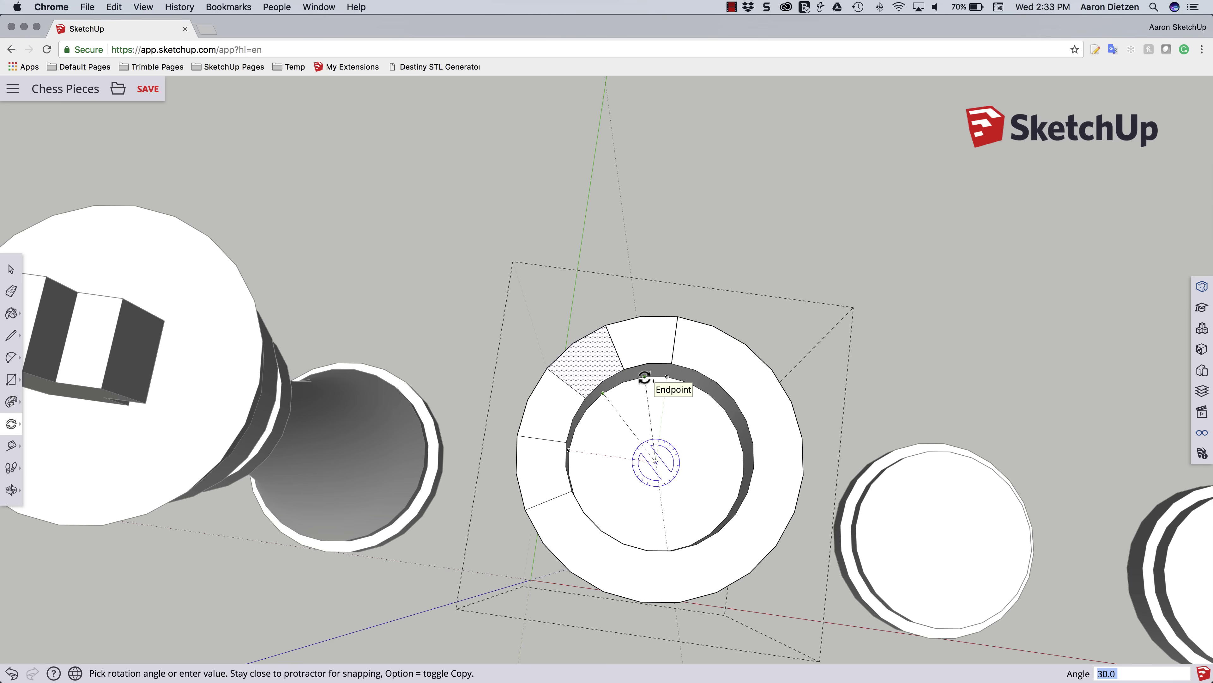
click(687, 382)
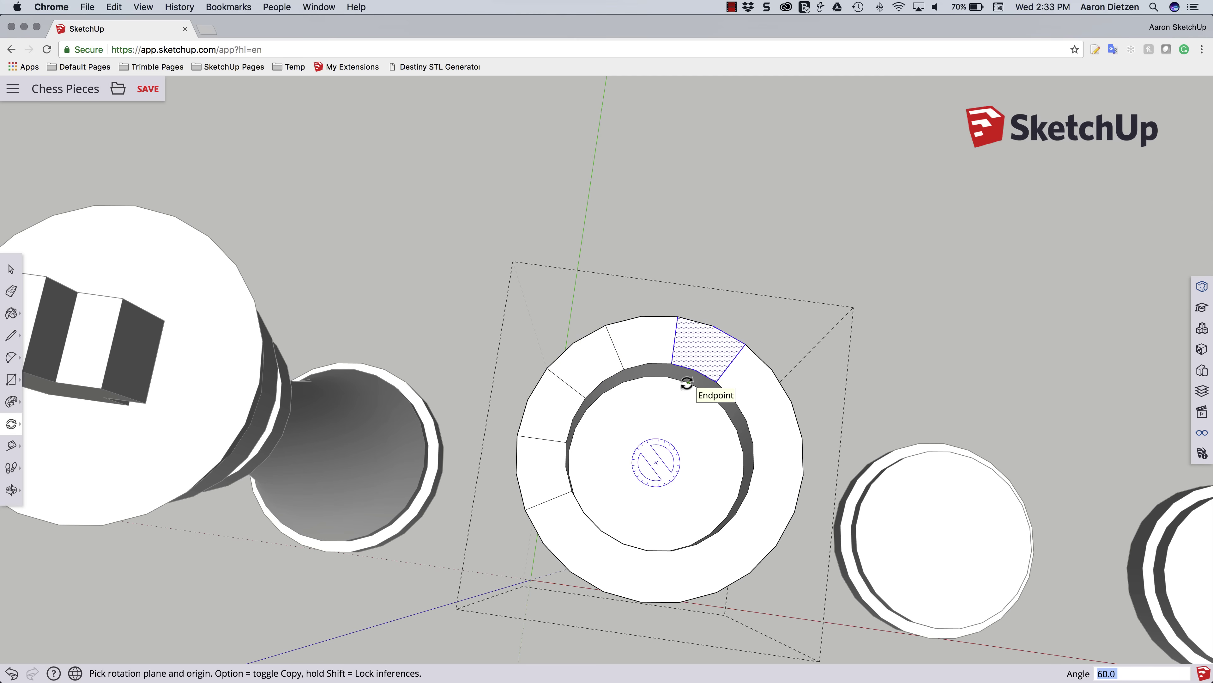
text(x3)
key(Return)
Push one top-ring wedge down 1 7/16" to cut the first notch.
middle_drag(623, 502, 559, 321)
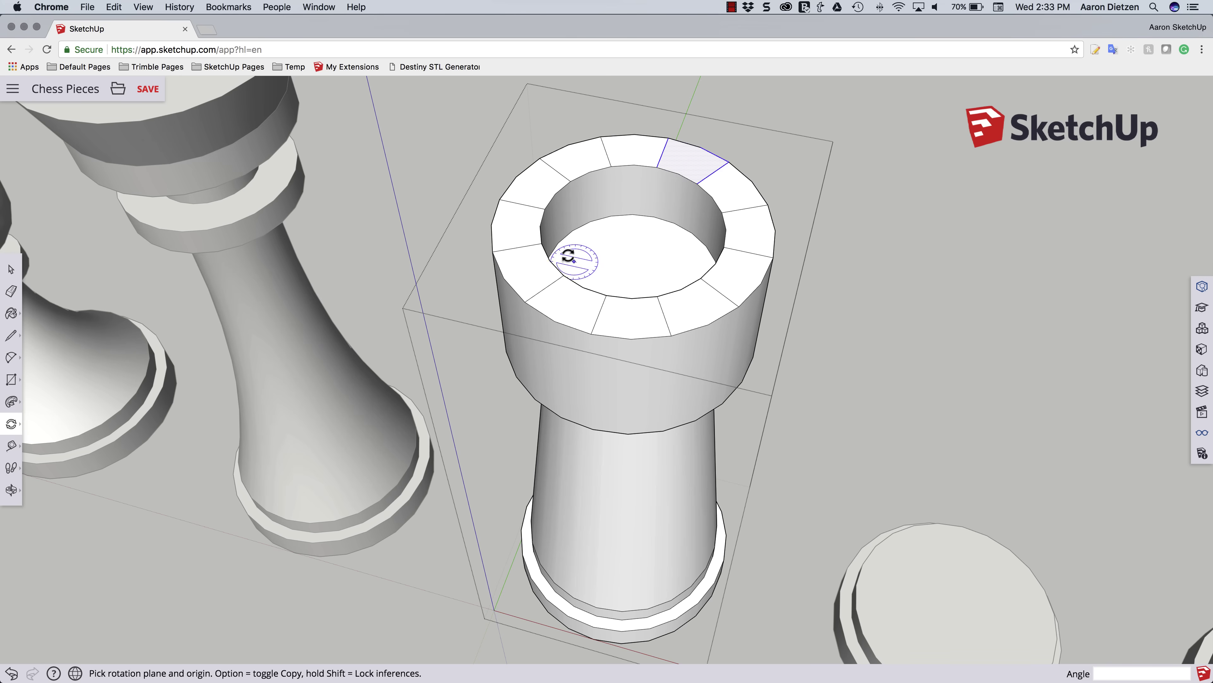
middle_drag(584, 327, 550, 279)
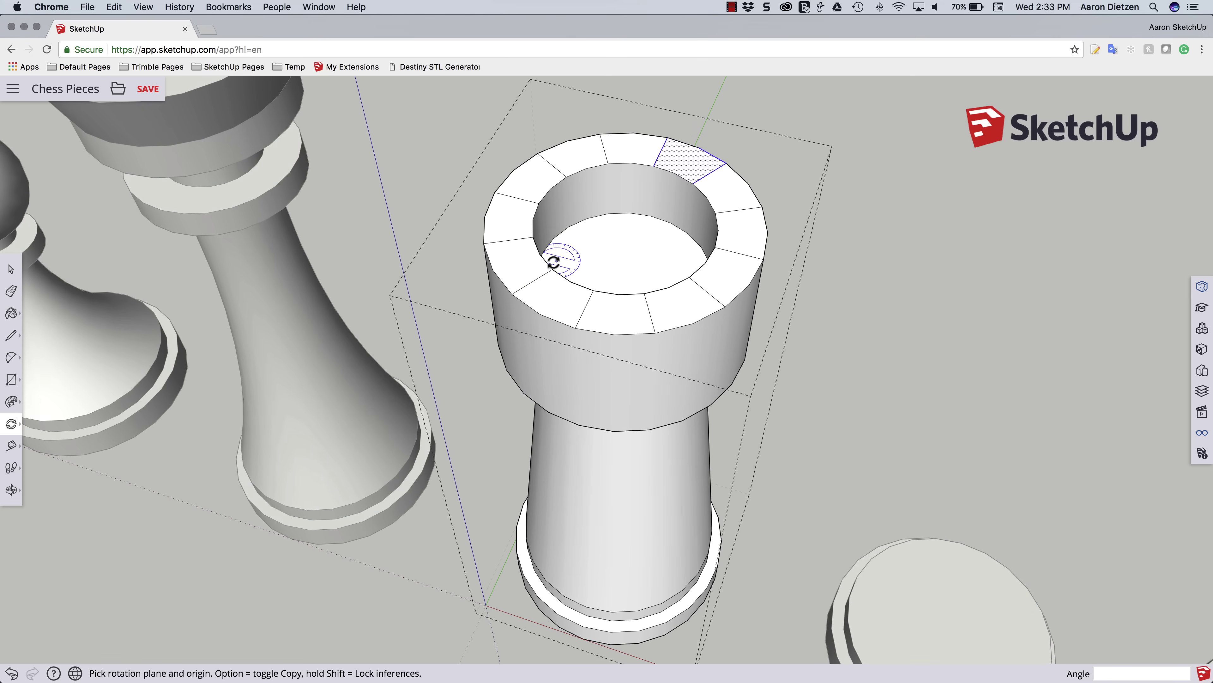
key(p)
drag(677, 168, 674, 198)
middle_drag(618, 231, 589, 196)
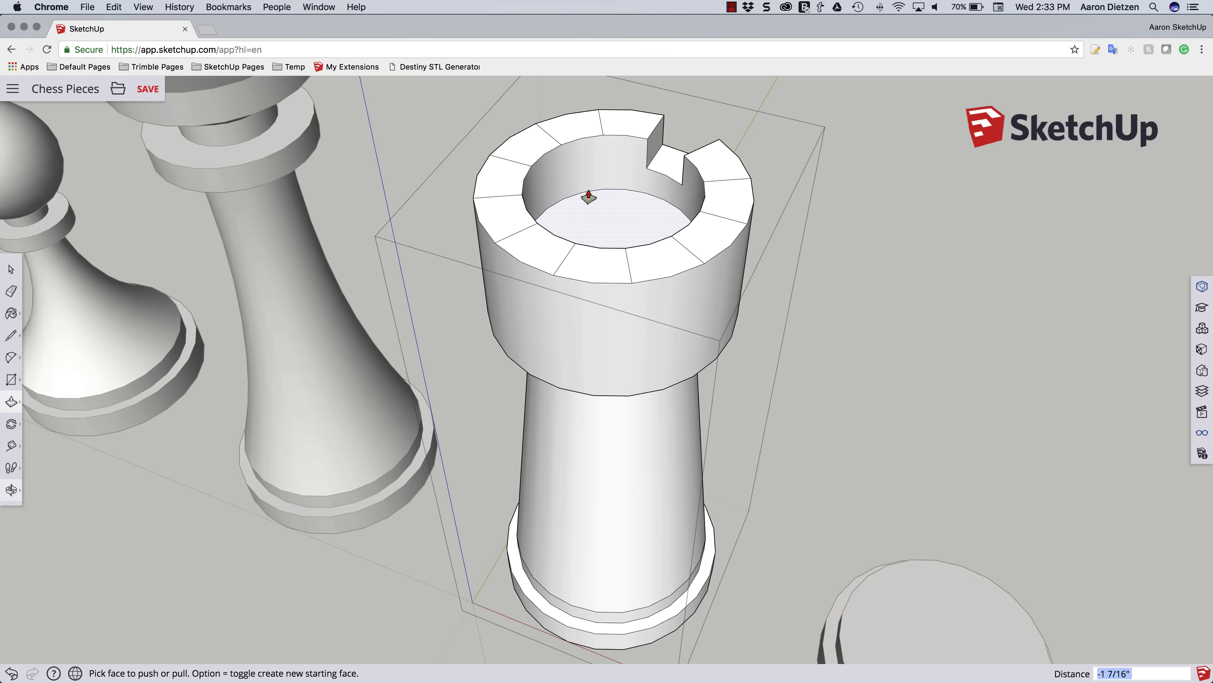
Push the second wedge down, then repeat that depth on four more alternating wedges.
click(569, 135)
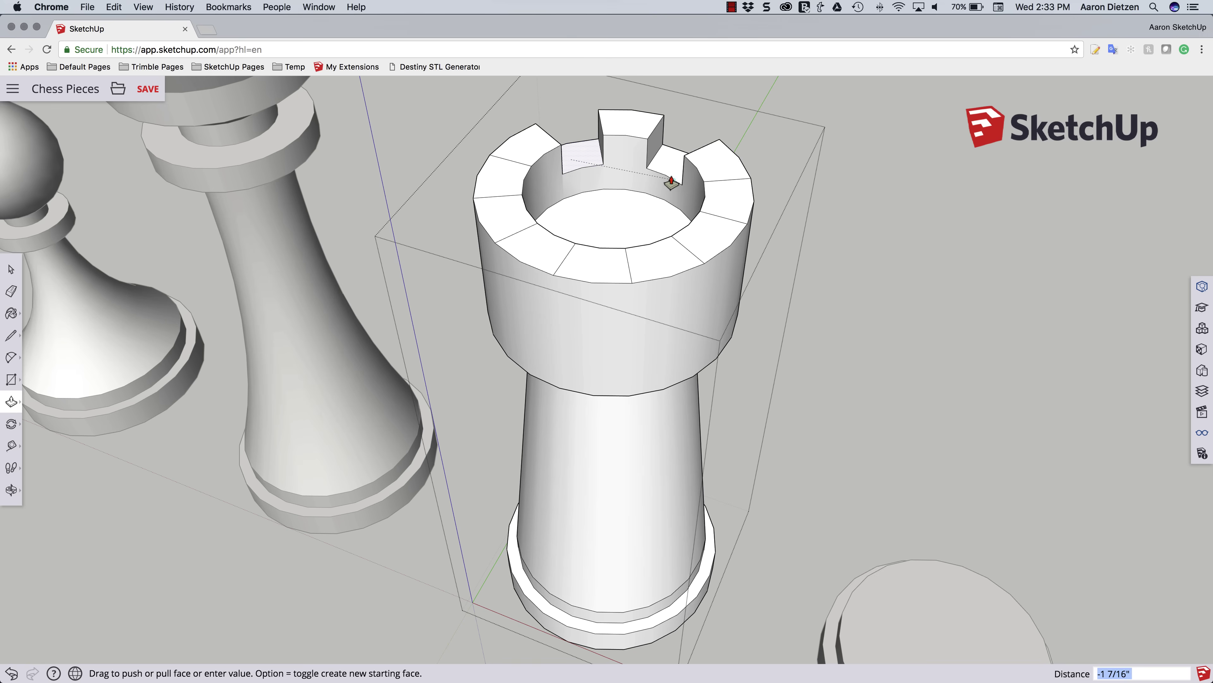
click(647, 181)
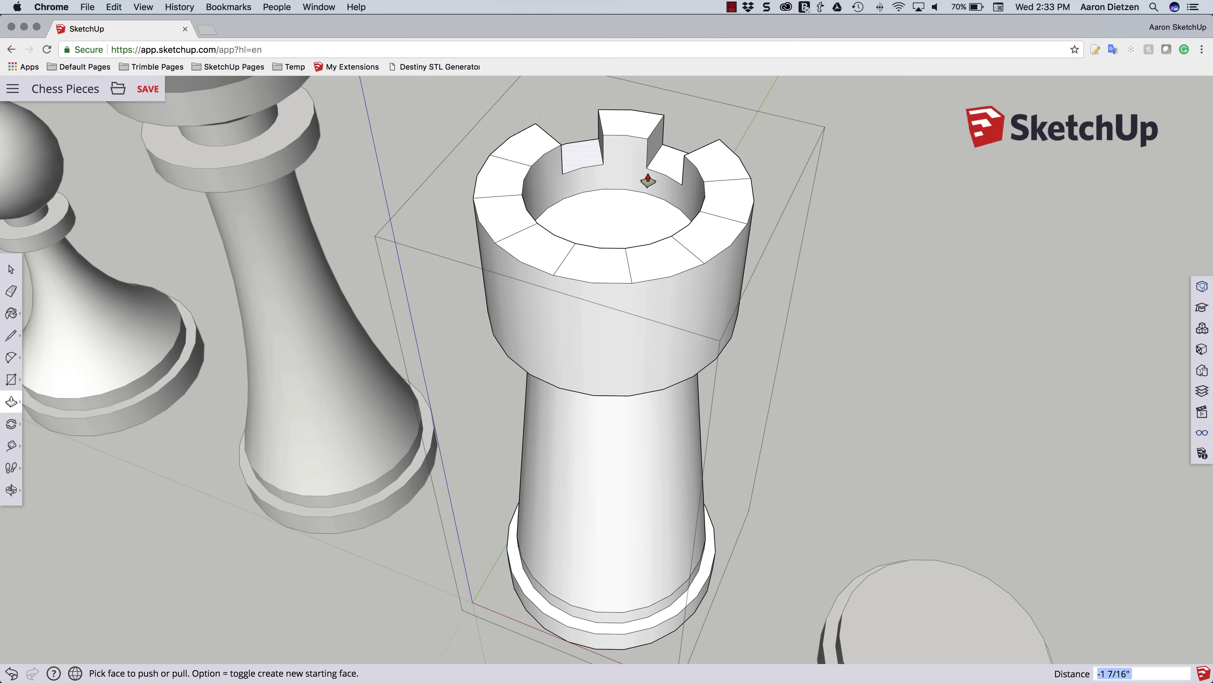
double_click(496, 186)
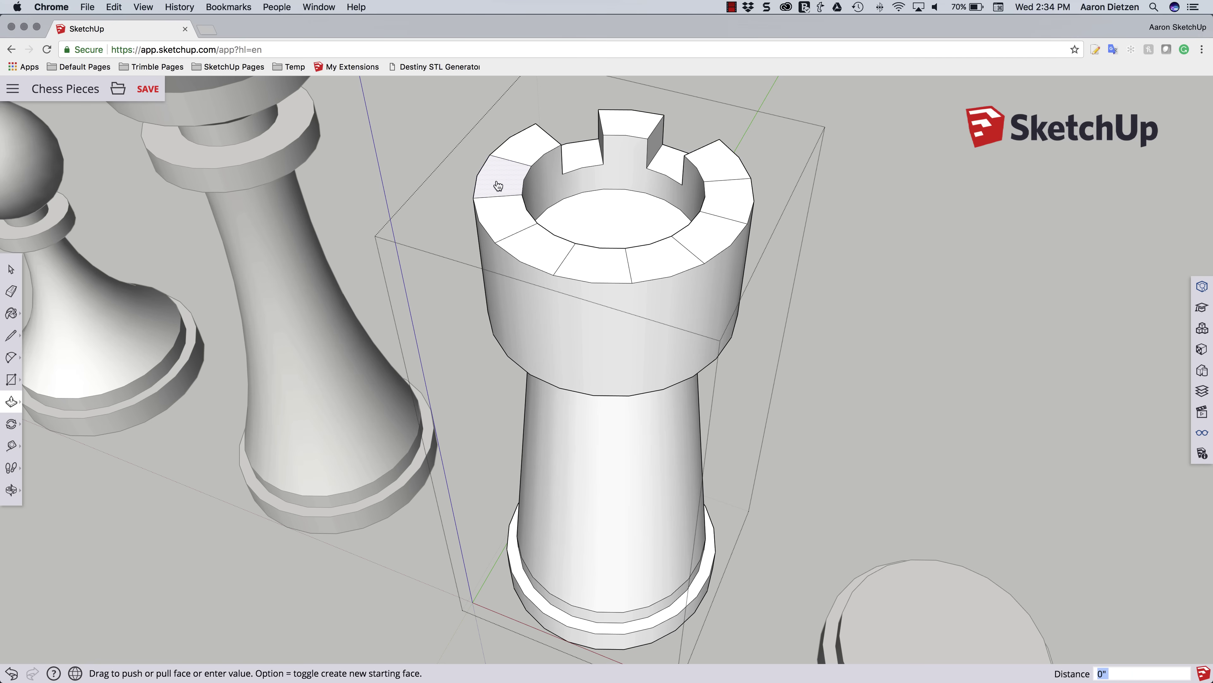
double_click(526, 260)
double_click(665, 262)
double_click(731, 198)
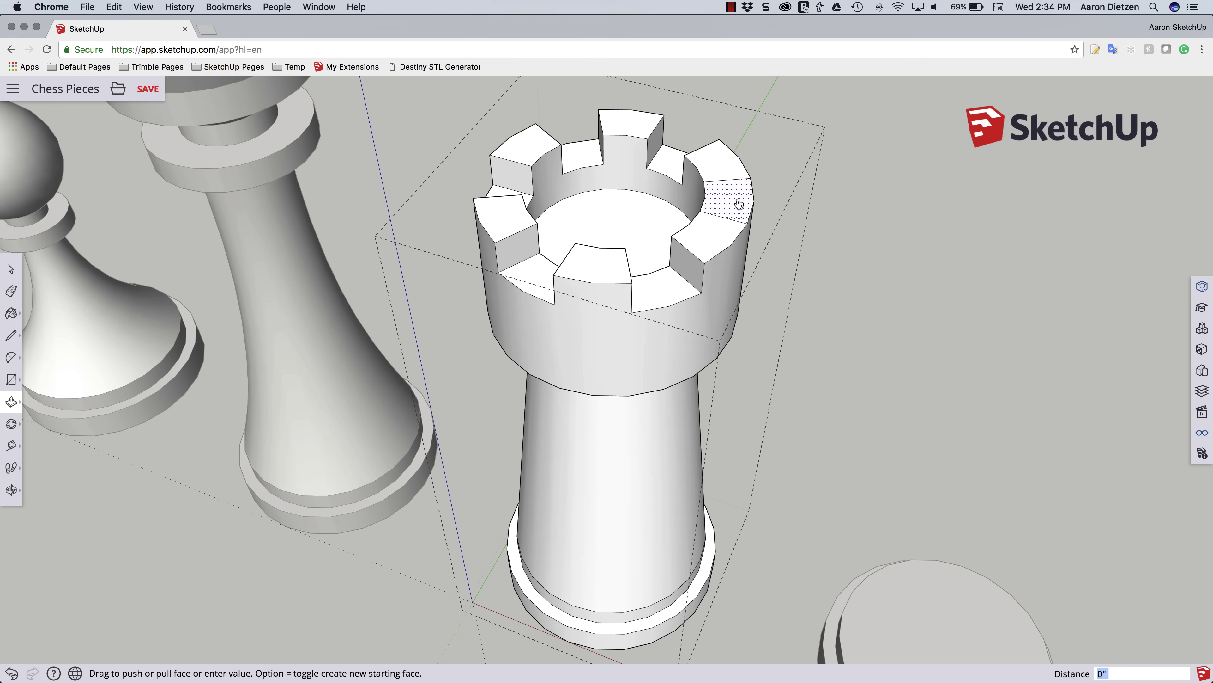
middle_drag(833, 400, 807, 346)
scroll(808, 346, up, 5)
scroll(808, 346, down, 10)
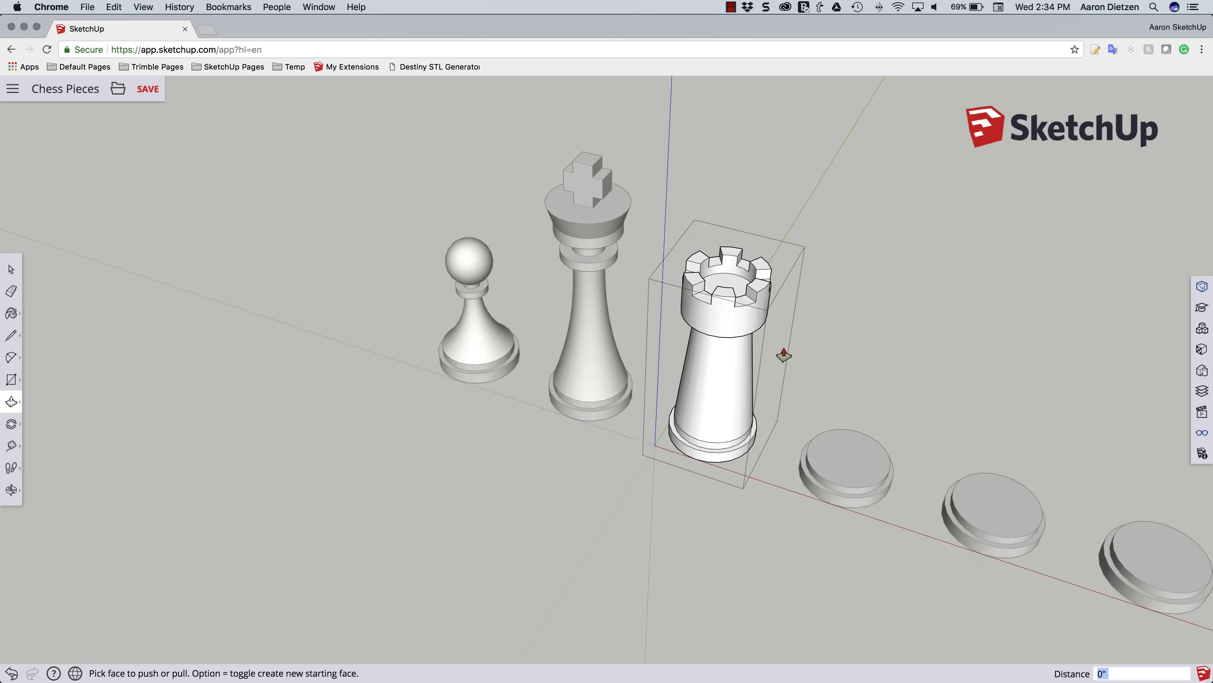
middle_drag(751, 466, 625, 247)
key(p)
scroll(782, 330, down, 3)
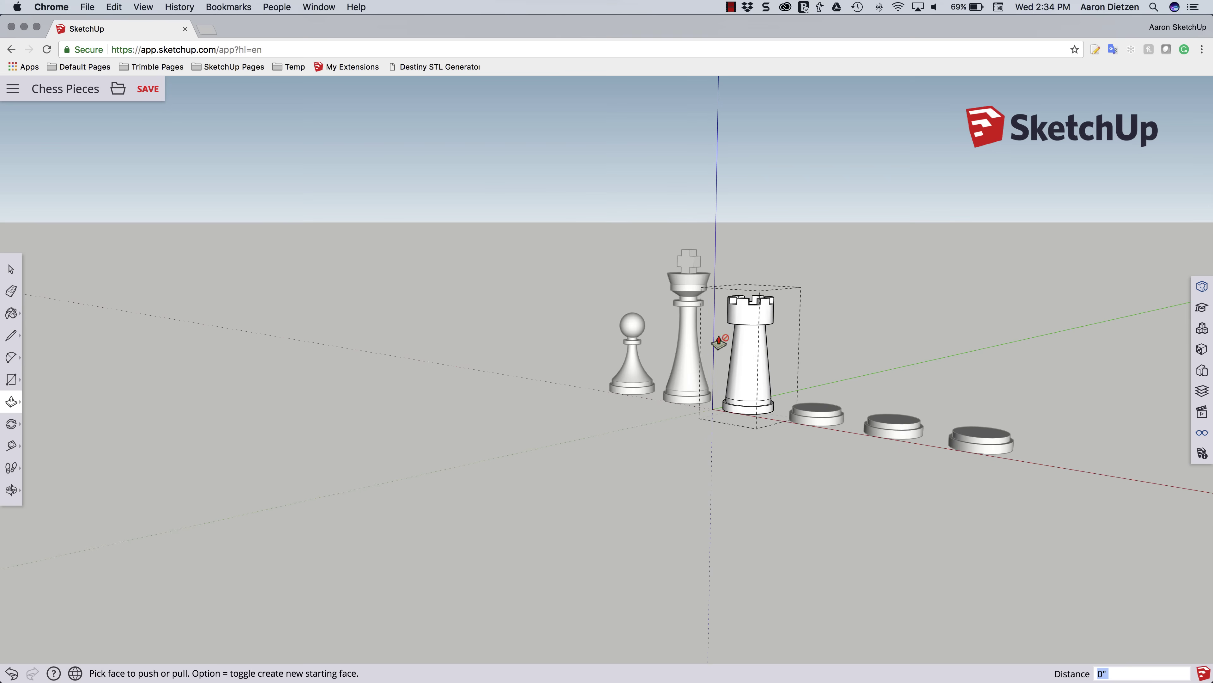
click(11, 269)
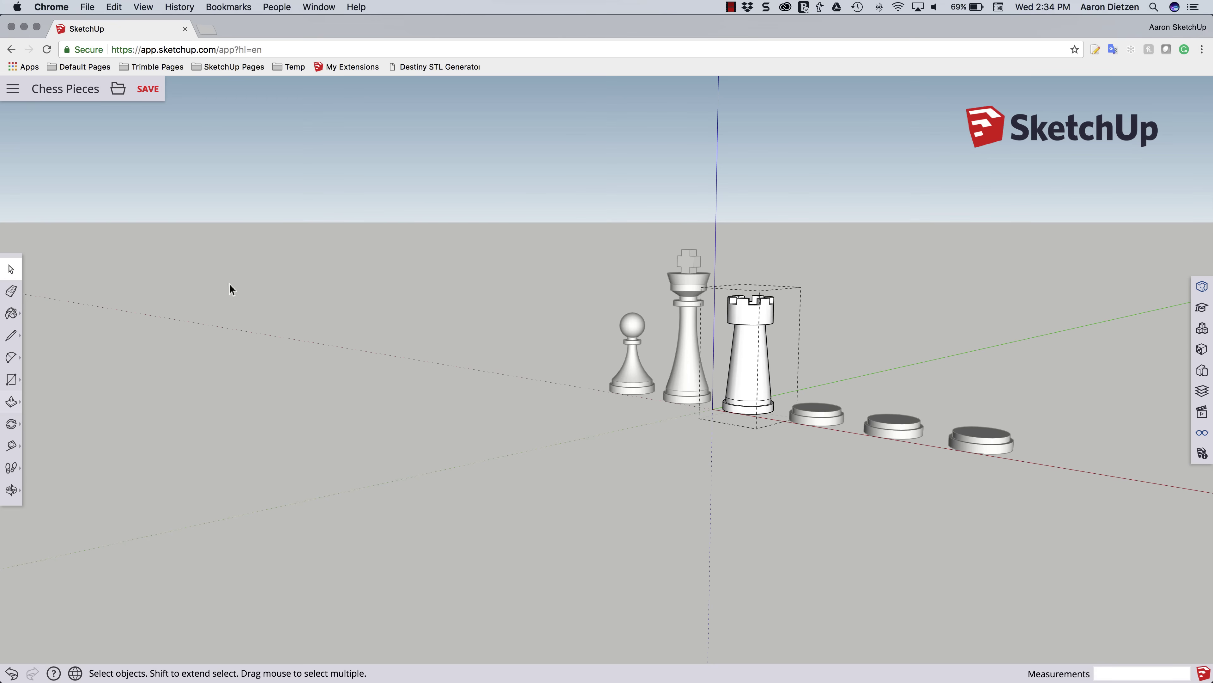
scroll(779, 340, up, 6)
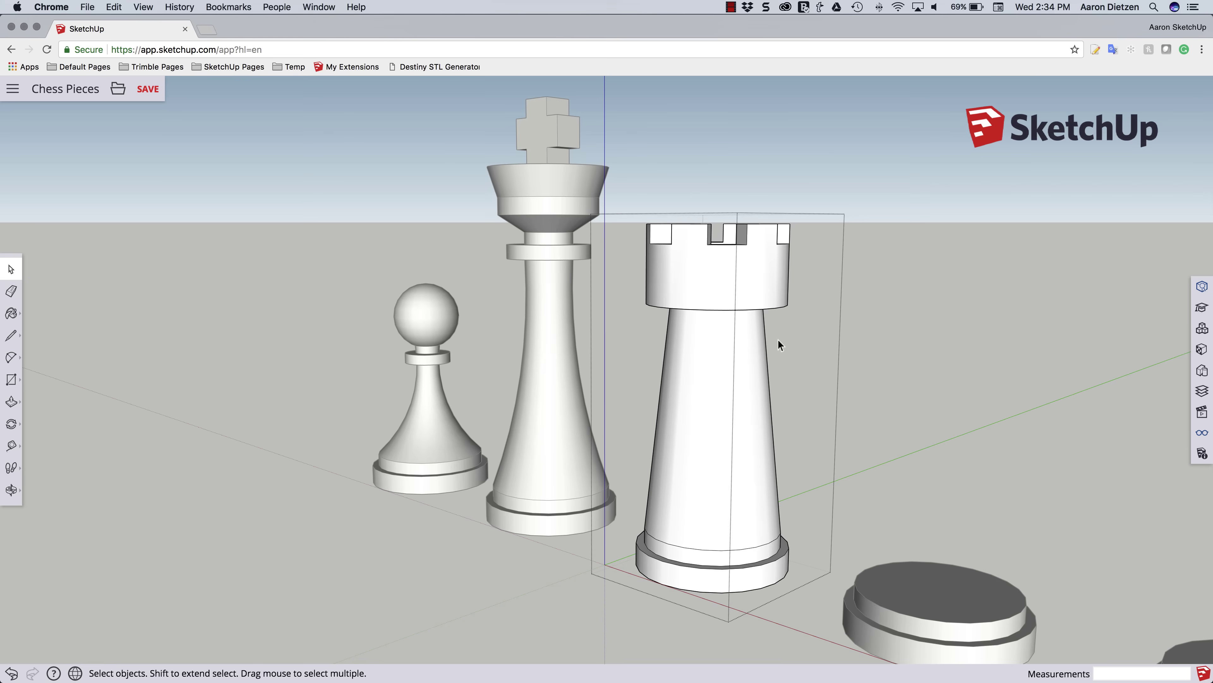
middle_drag(781, 409, 805, 339)
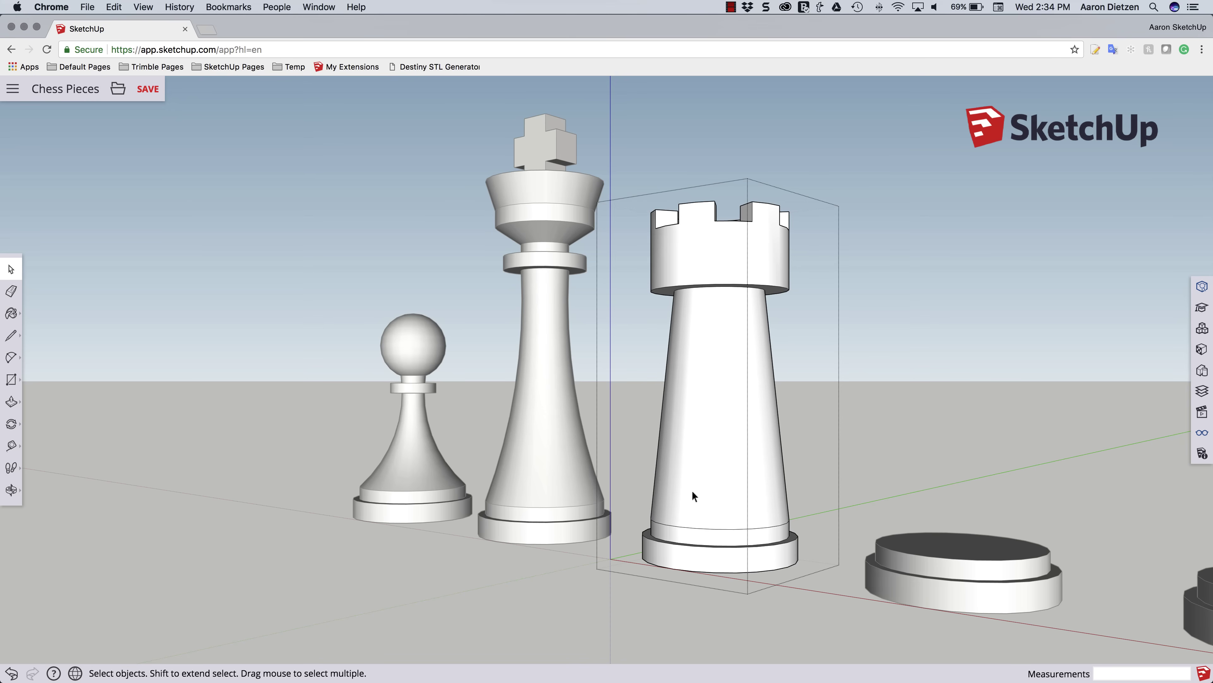
scroll(699, 459, down, 4)
middle_drag(698, 463, 715, 341)
scroll(716, 340, up, 5)
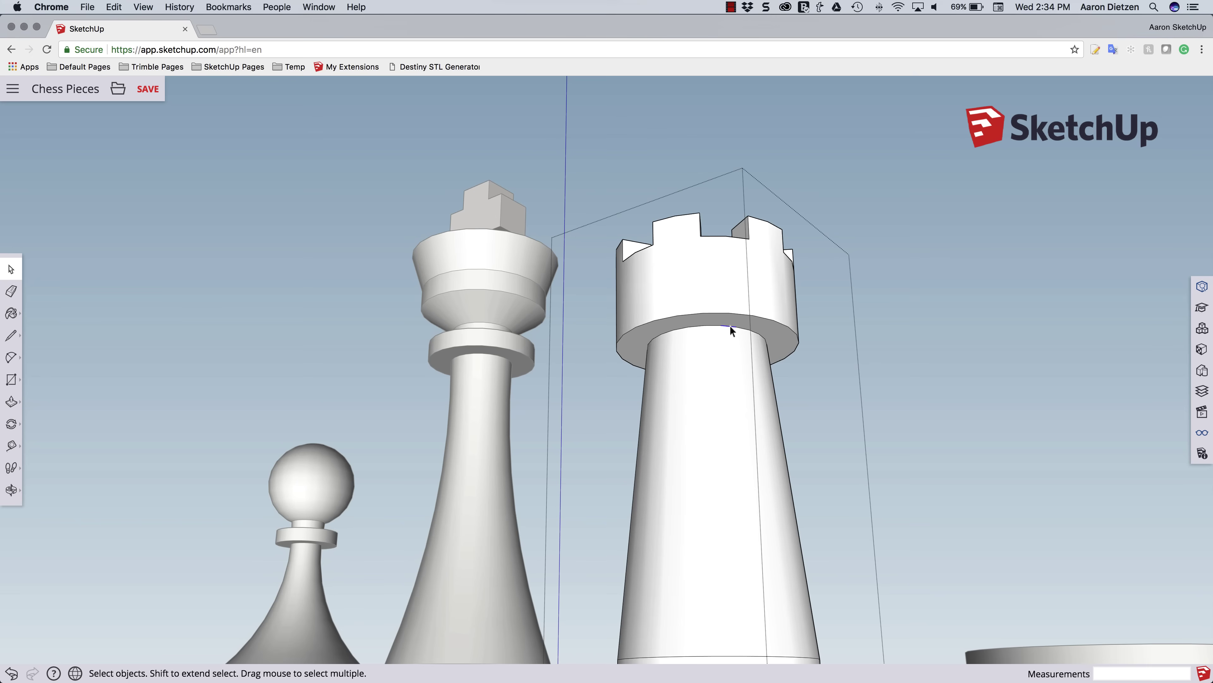
Select the rim's ledge, then deselect its face and outer edge, keeping the inner ring edge.
middle_drag(732, 329, 699, 286)
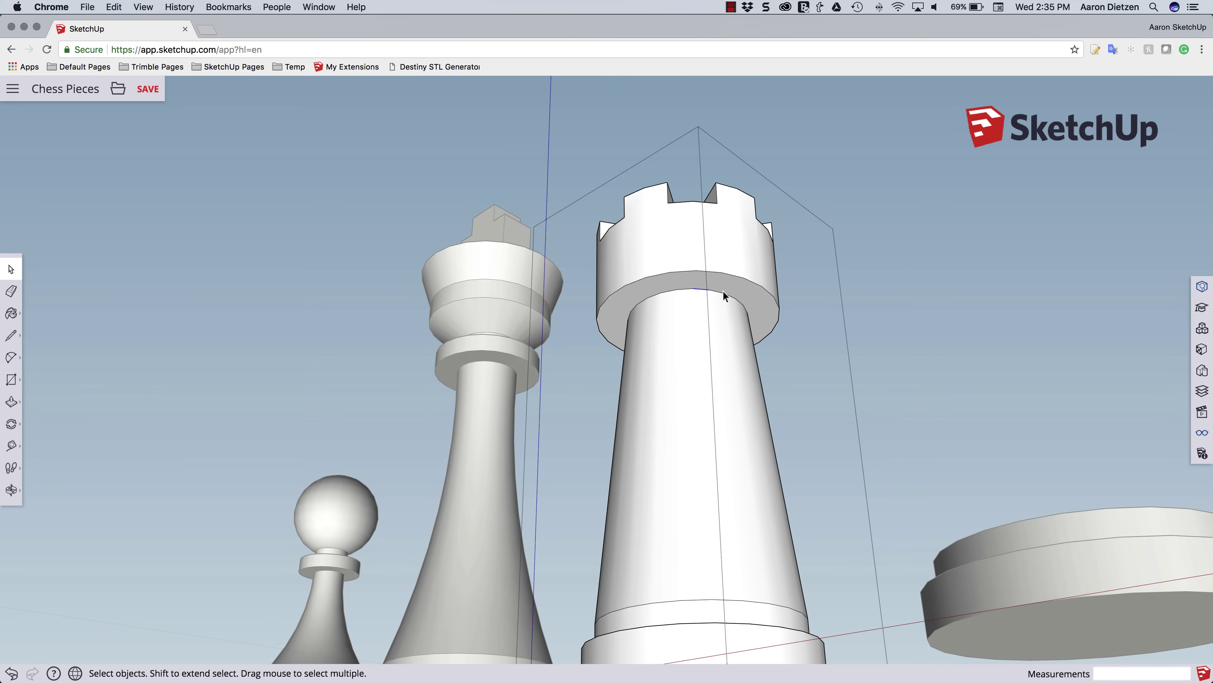
click(697, 281)
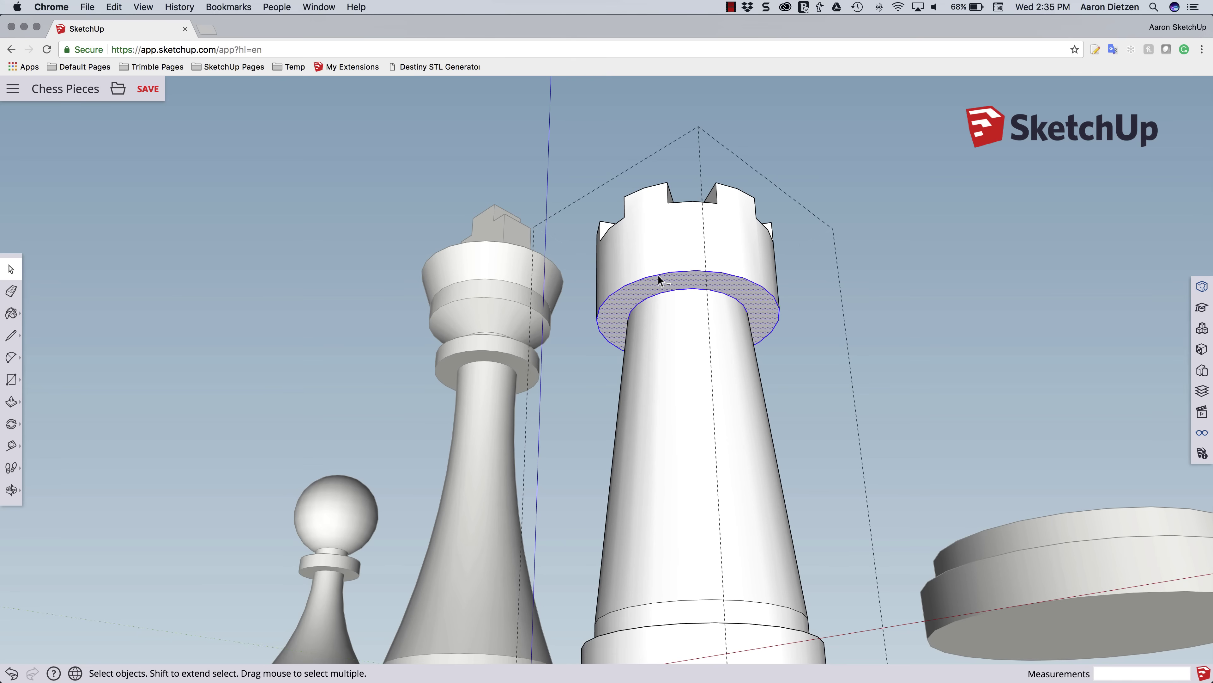
alt+shift+click(648, 279)
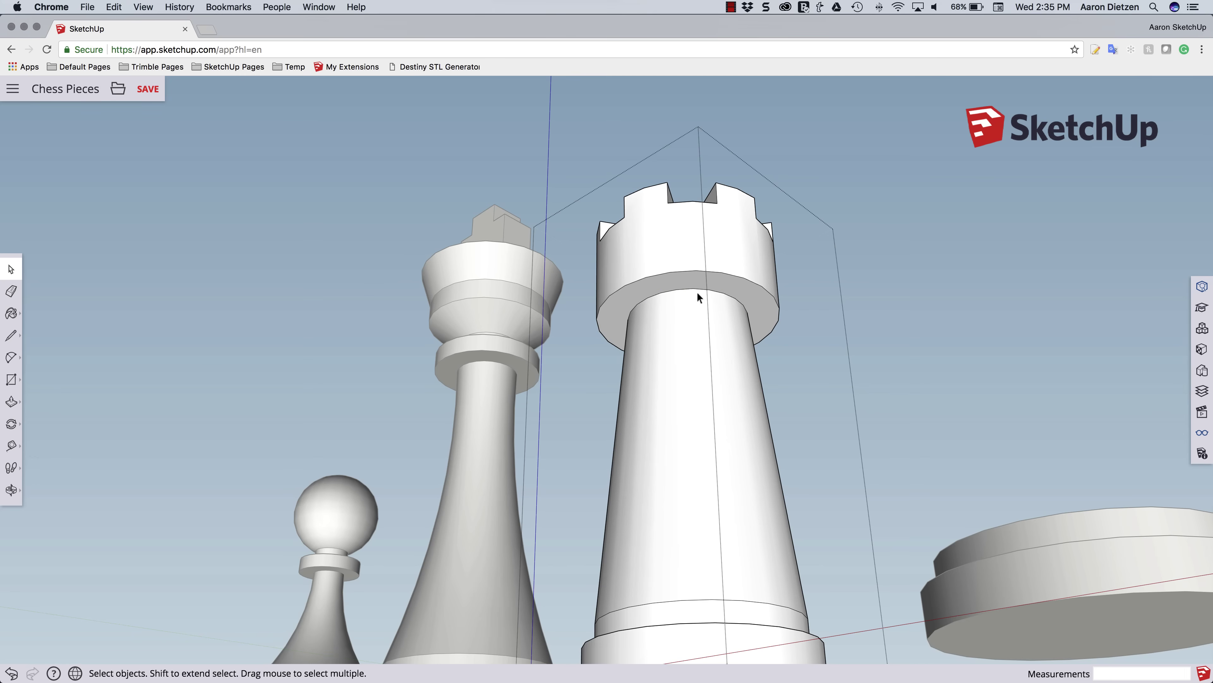
click(655, 286)
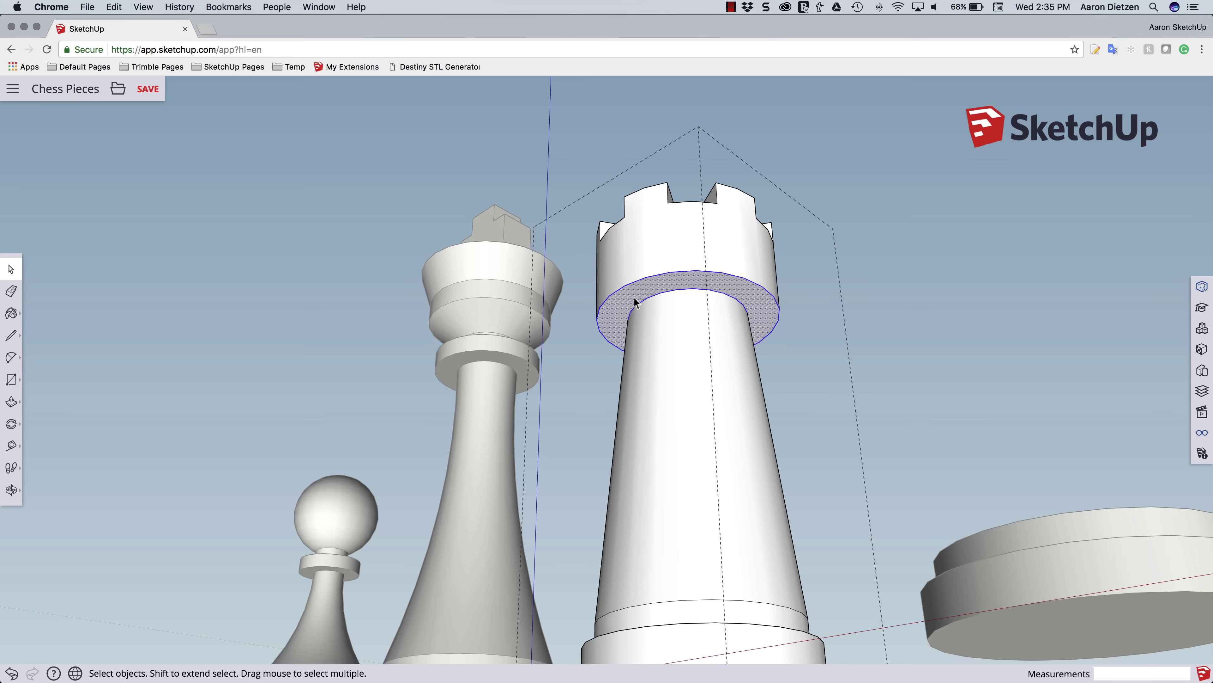
alt+shift+click(635, 297)
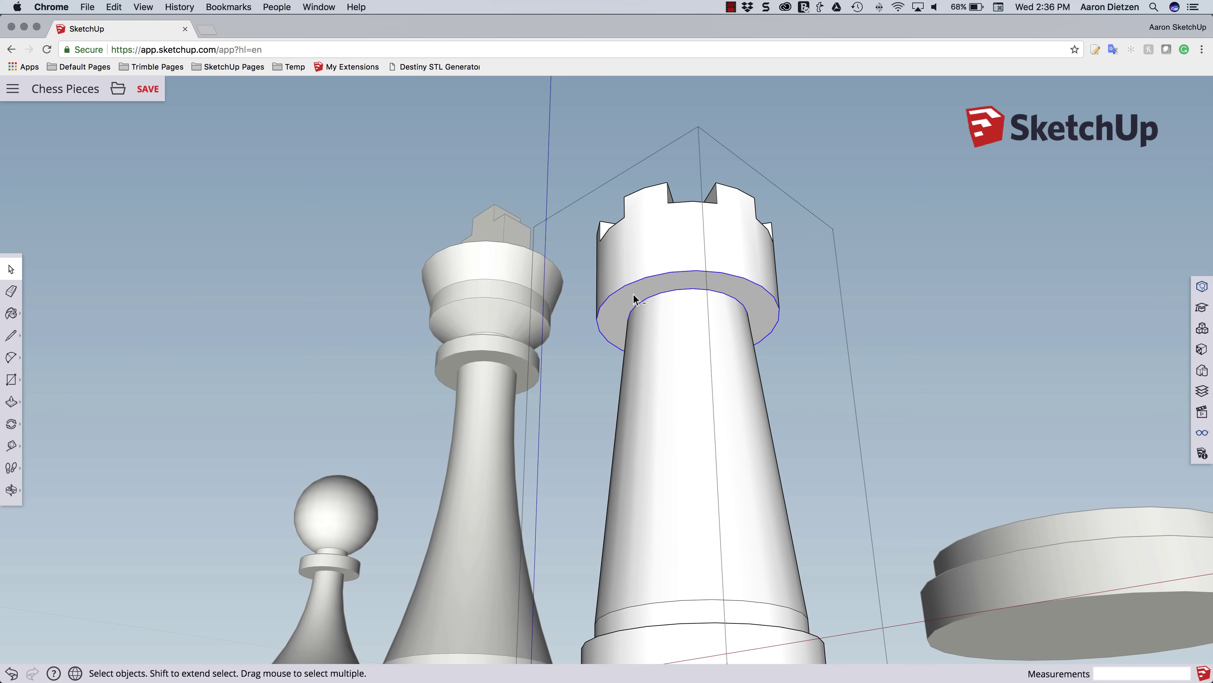
alt+shift+double_click(653, 249)
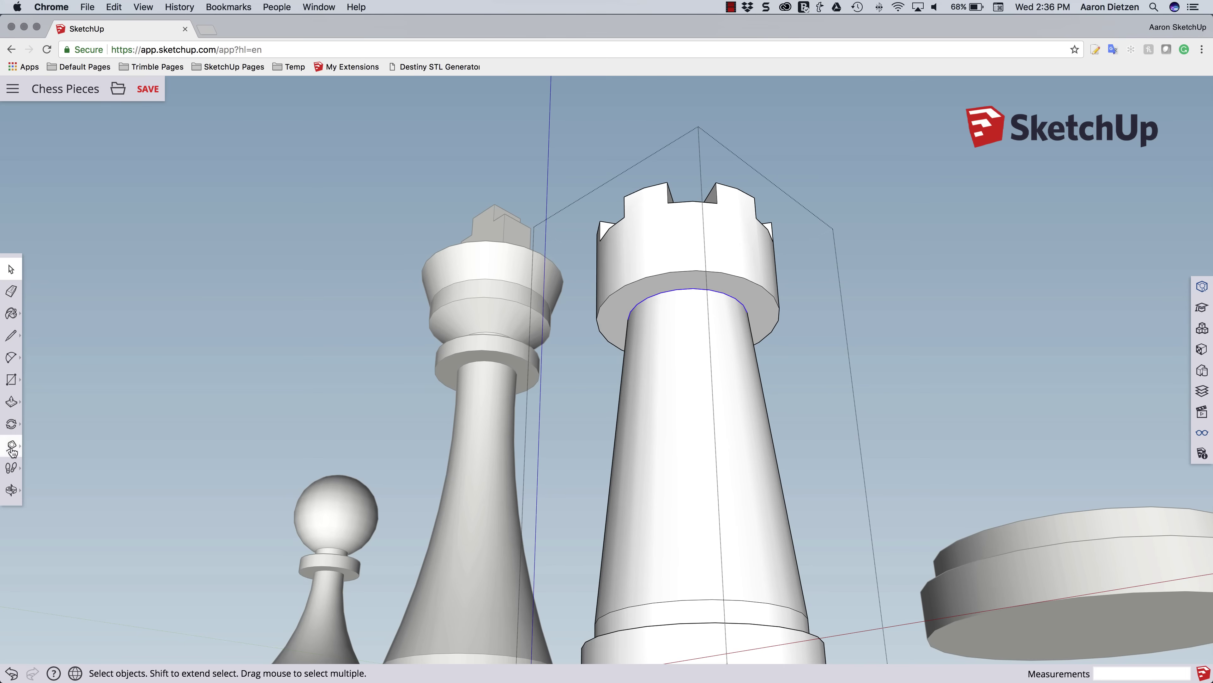
Move the inner ring edge straight down about 1 13/16" to form the tapered collar.
click(17, 425)
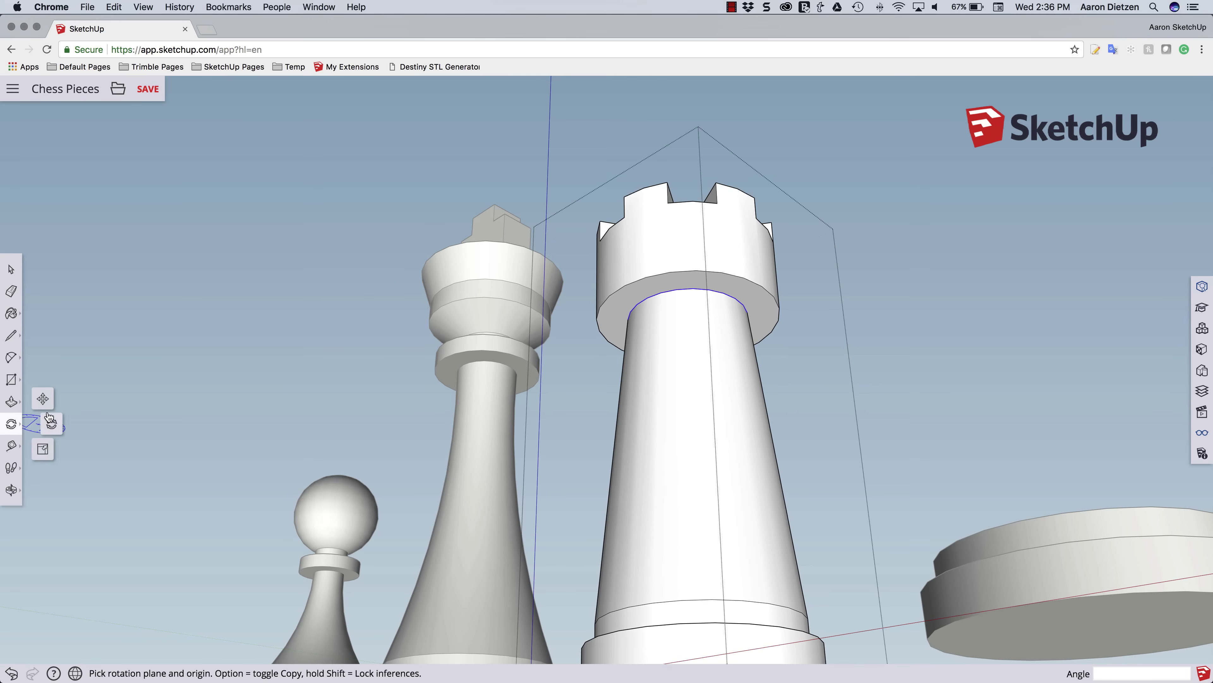
click(28, 409)
middle_drag(805, 365, 853, 344)
click(860, 321)
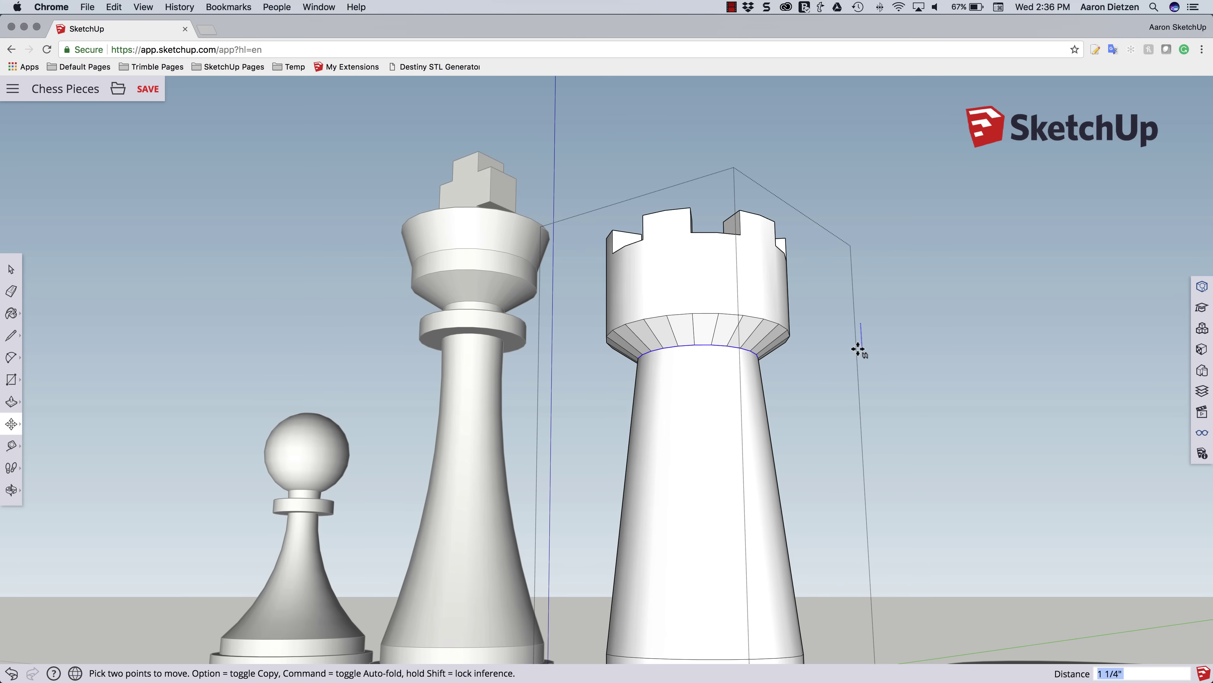
middle_drag(858, 349, 865, 408)
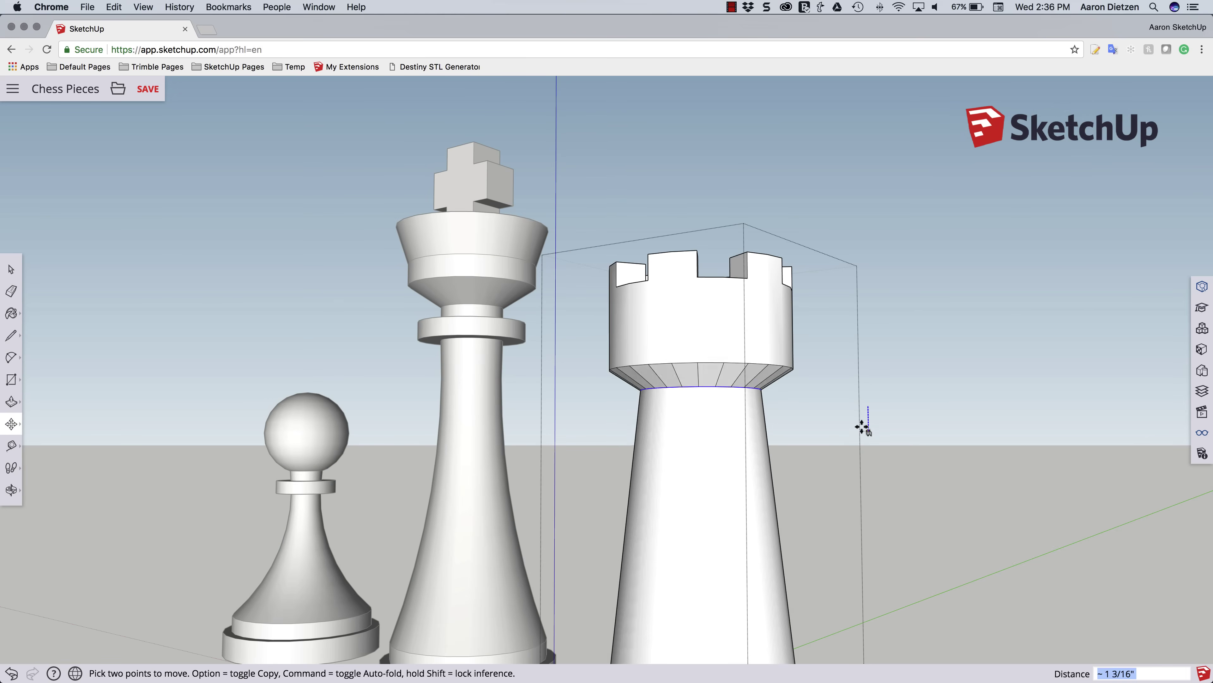
click(857, 442)
scroll(688, 282, down, 6)
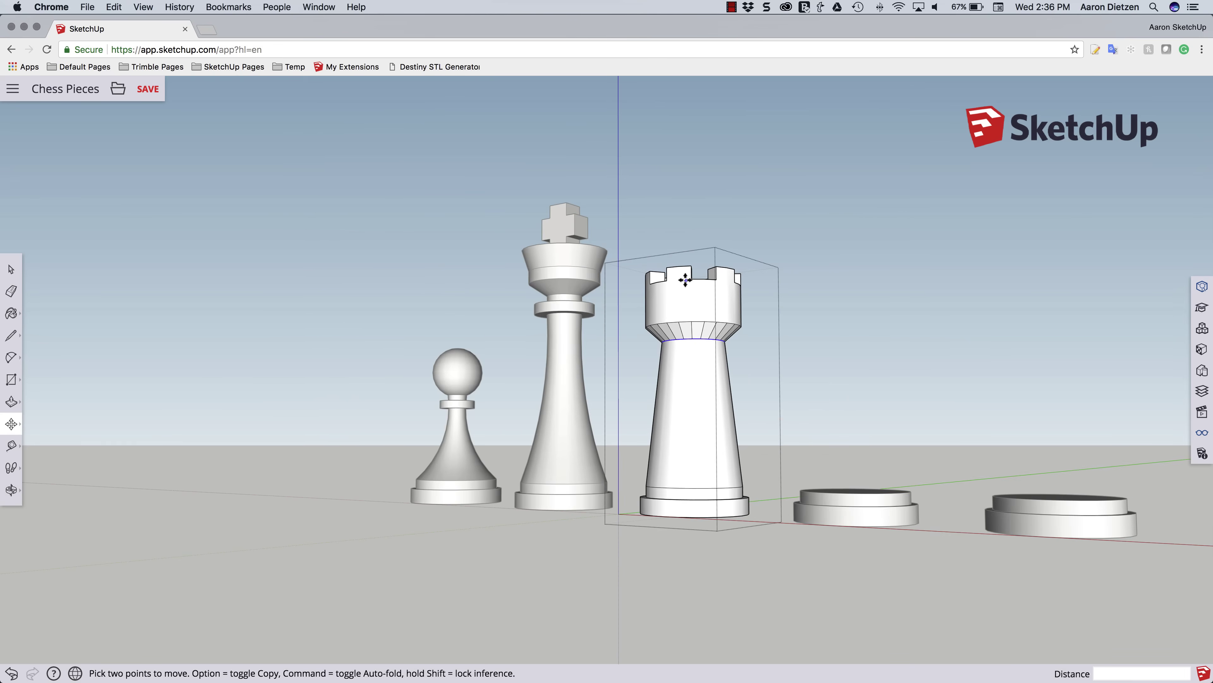
mouse_move(772, 347)
middle_down()
mouse_move(704, 414)
mouse_move(773, 325)
middle_up()
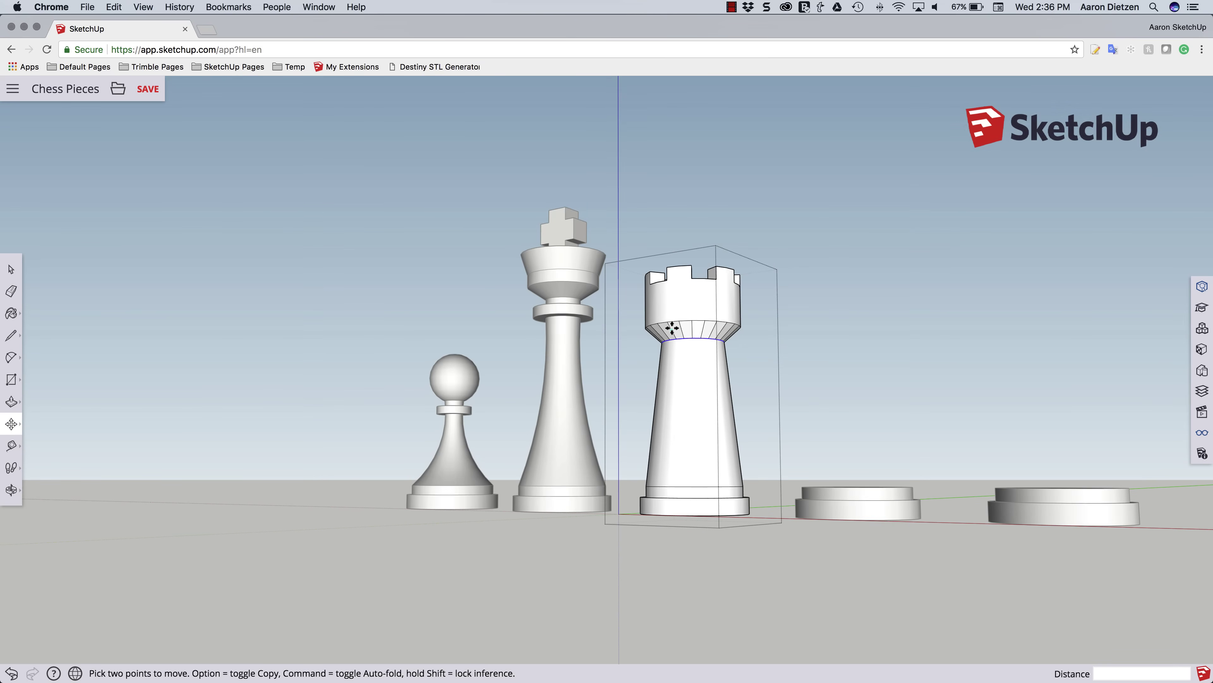
Erase stray vertical edges on the collar and select the whole rook.
key(e)
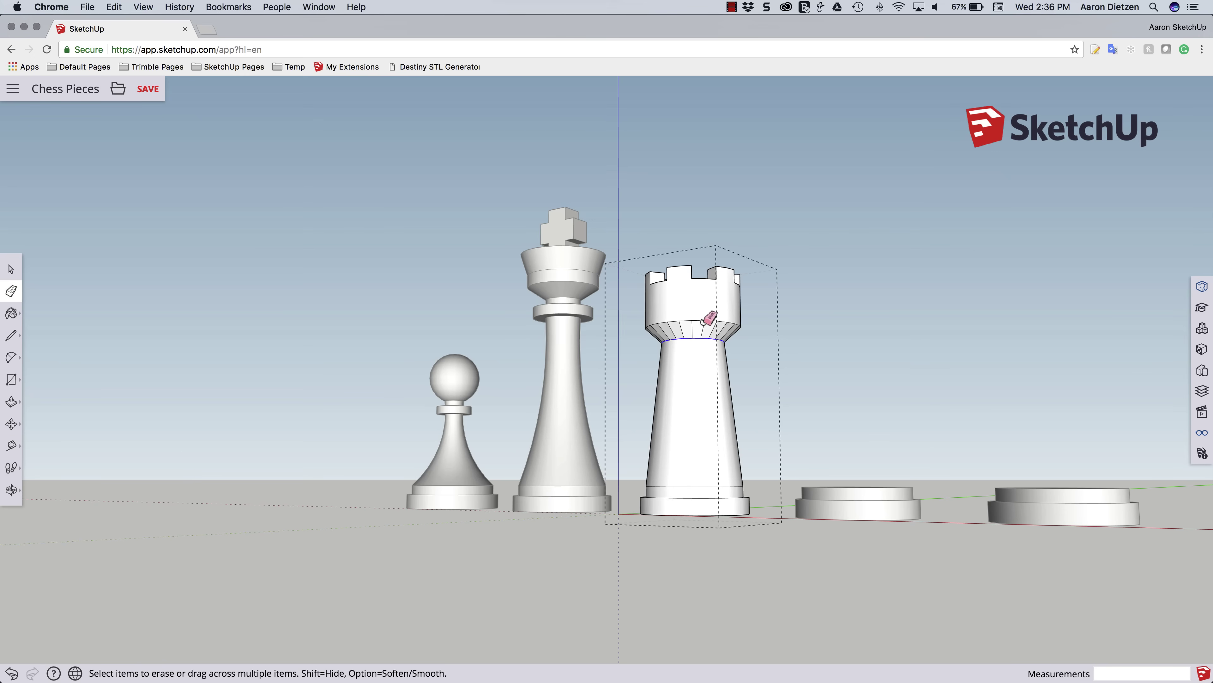
drag(694, 328, 677, 331)
key(space)
triple_click(689, 376)
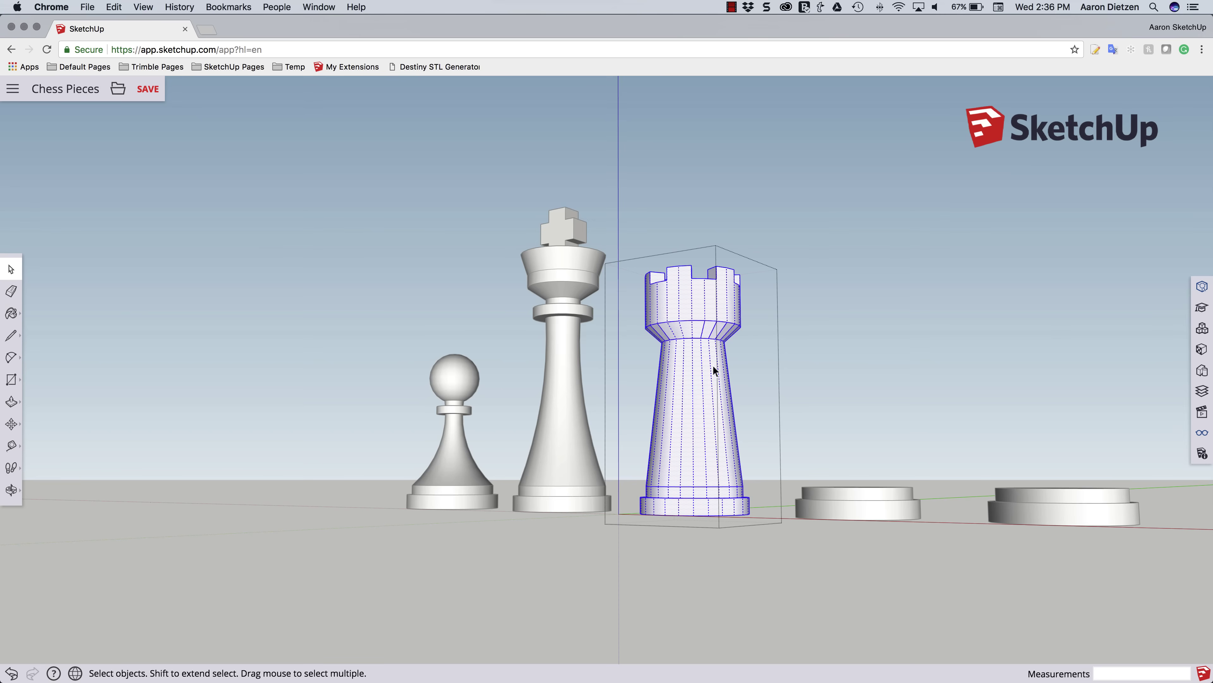
Enable Smooth Edges and Soften Coplanar in the Display panel and check the shading.
click(1200, 435)
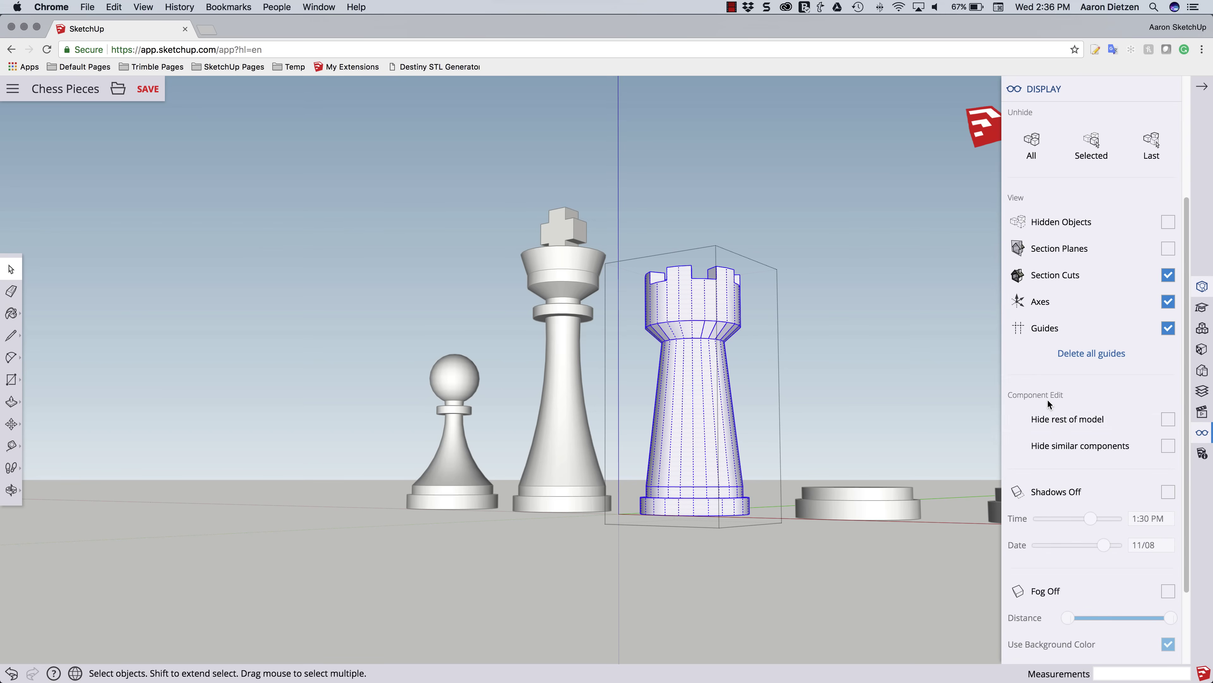
scroll(1051, 398, down, 3)
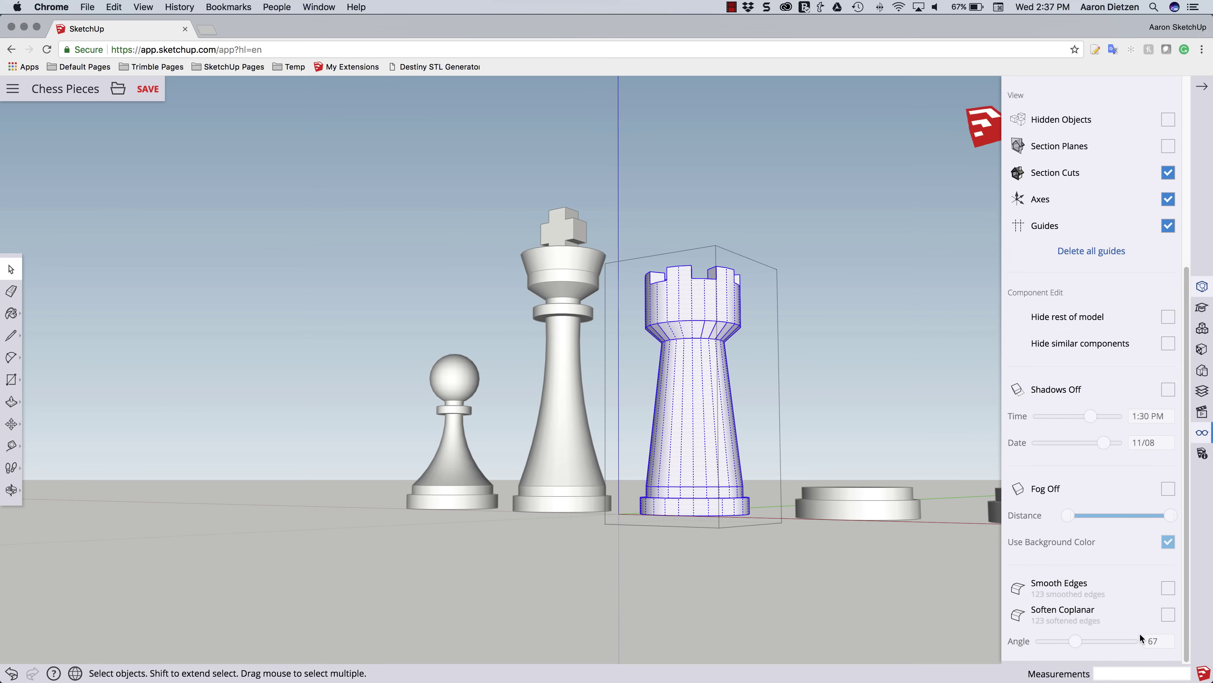
click(1169, 615)
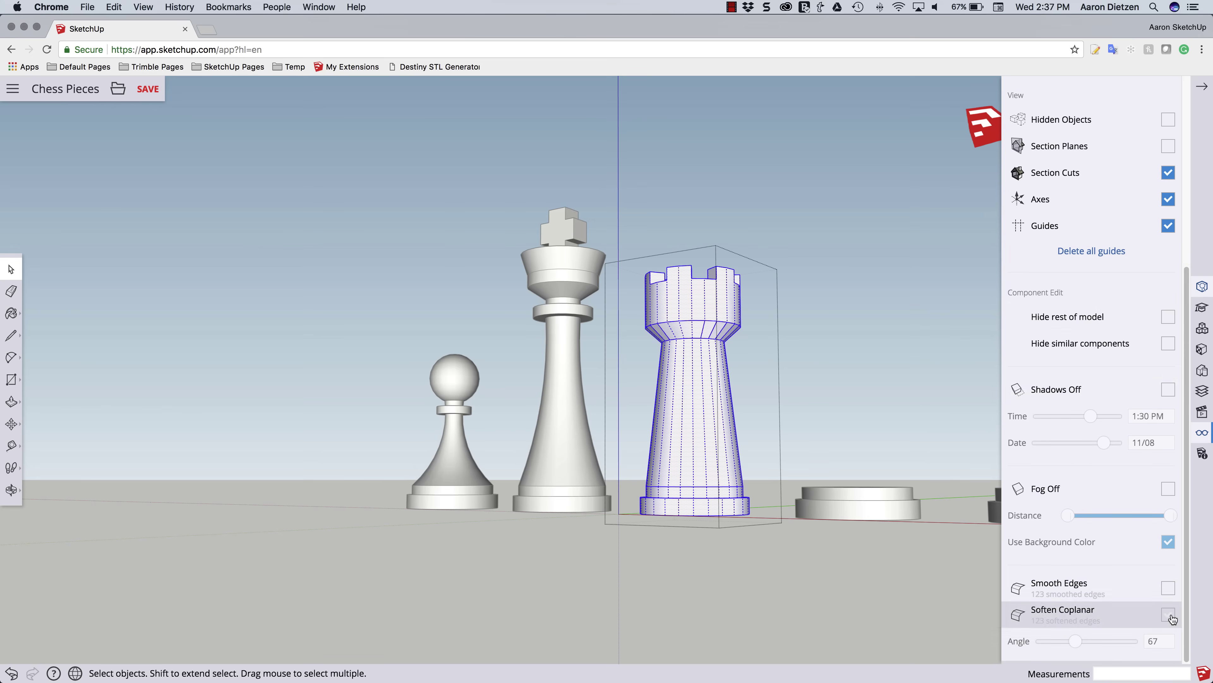
click(1168, 590)
click(797, 463)
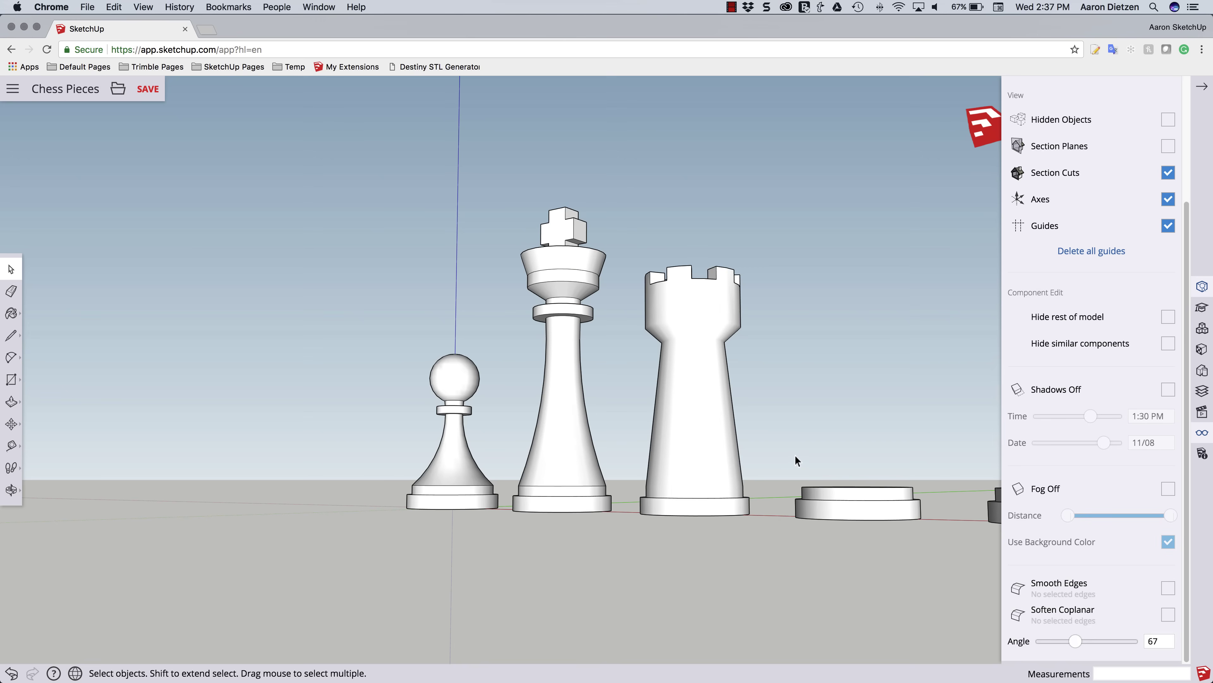
middle_drag(794, 436, 841, 479)
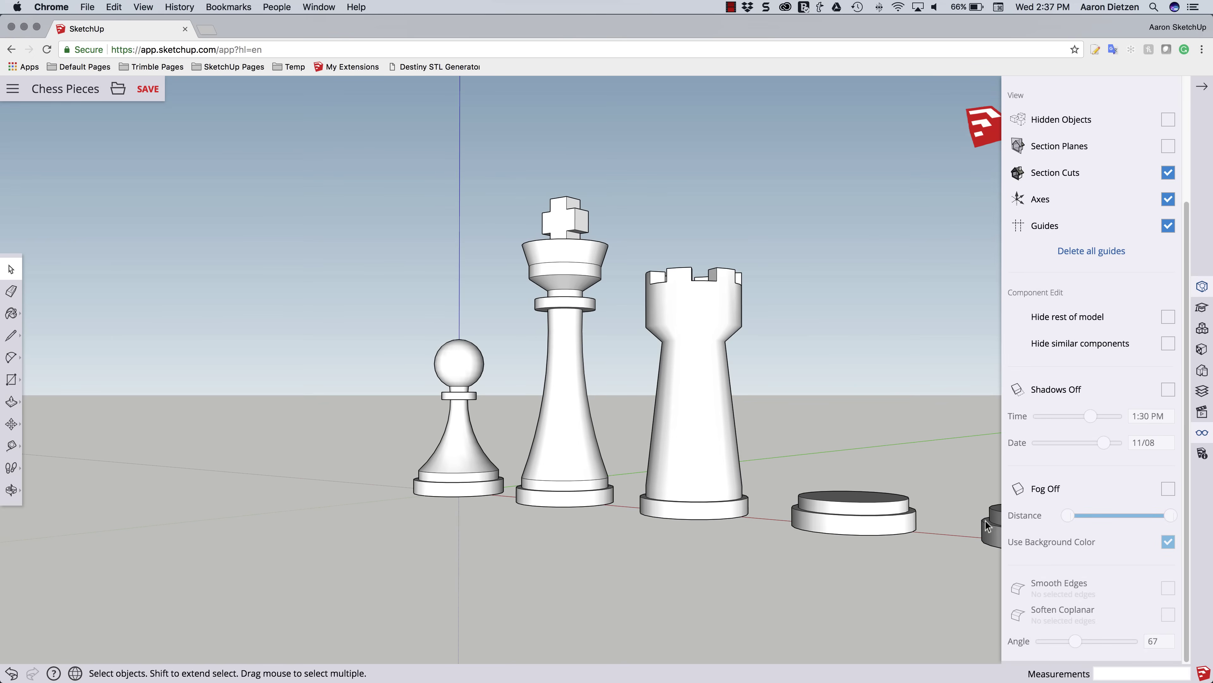
Reselect the rook, re-enable smoothing and softening, and set the angle to 20.
click(670, 381)
triple_click(688, 380)
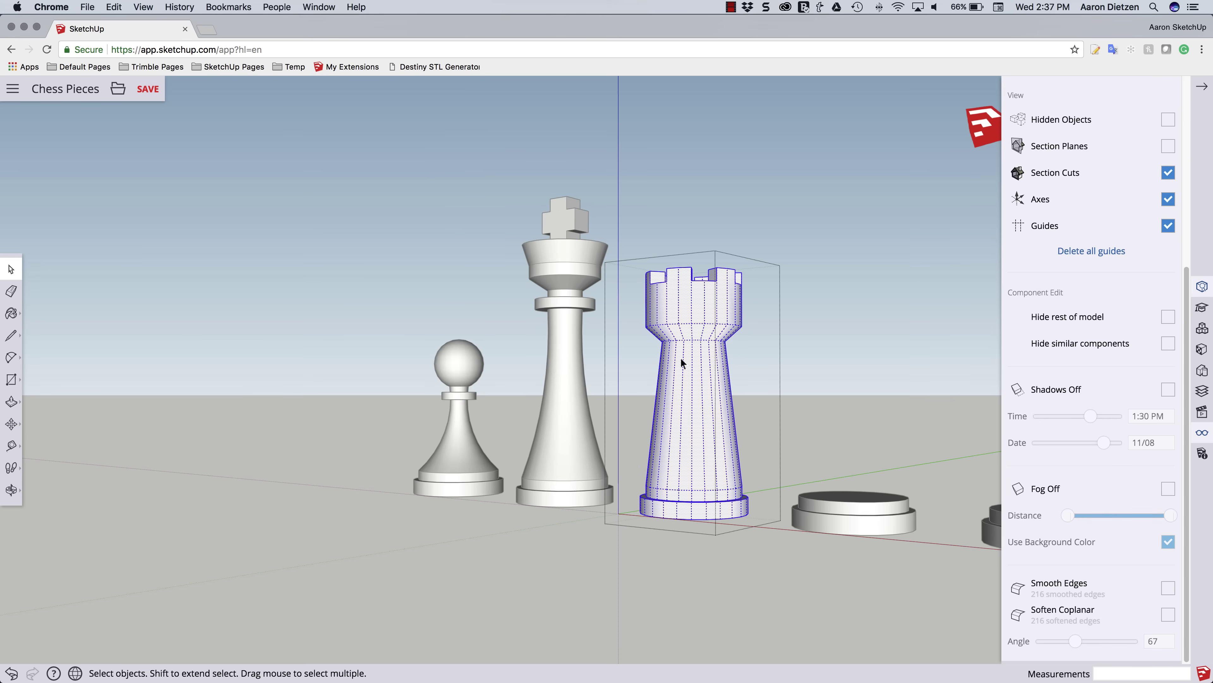
click(1168, 588)
click(1168, 615)
drag(1076, 641, 1054, 646)
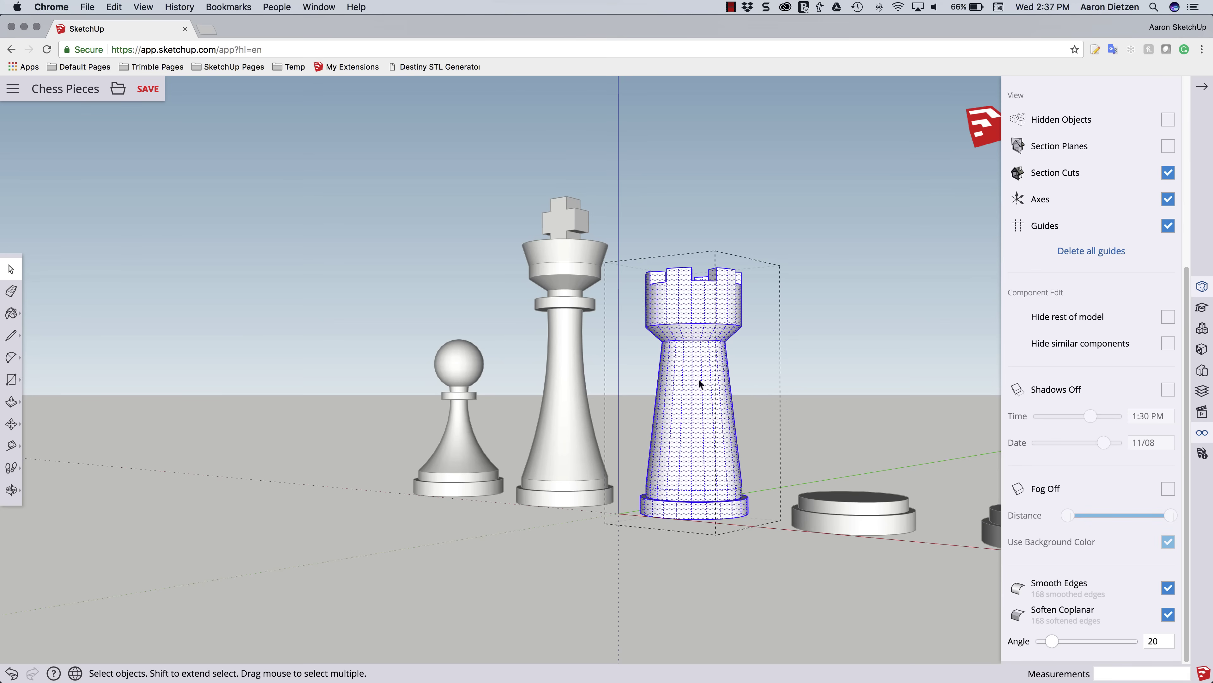
click(779, 347)
middle_drag(781, 345, 543, 493)
scroll(203, 424, down, 3)
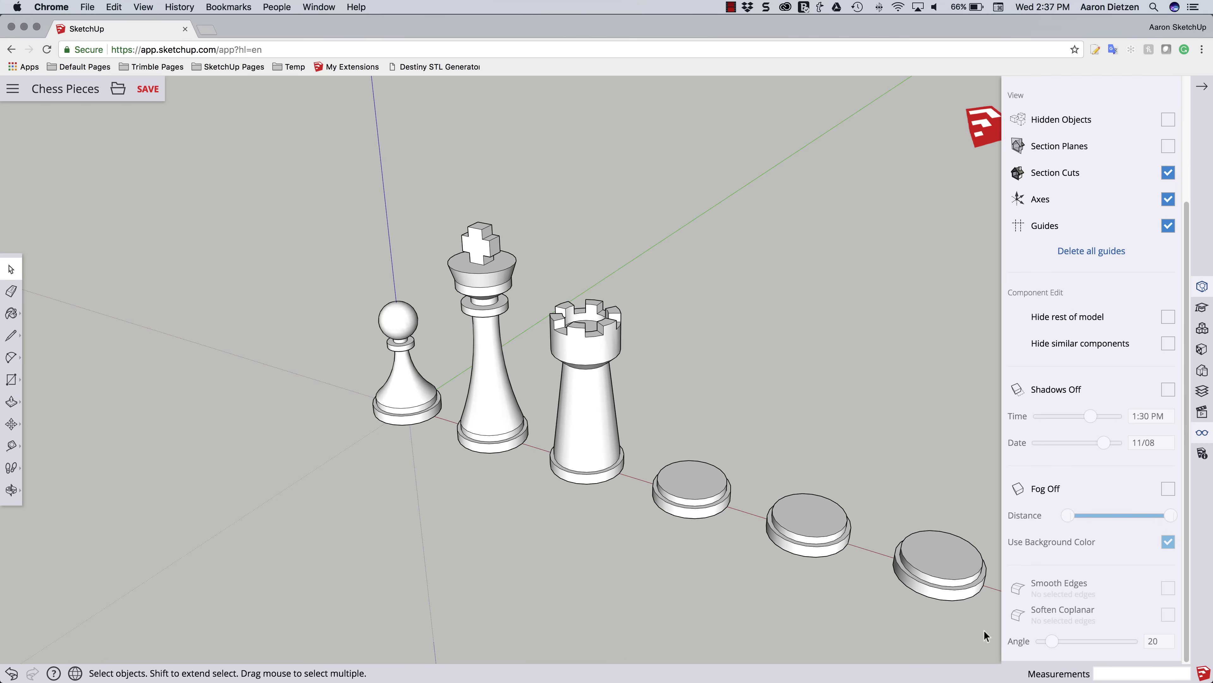
scroll(994, 621, up, 4)
mouse_move(534, 542)
middle_down()
mouse_move(501, 532)
mouse_move(528, 533)
middle_up()
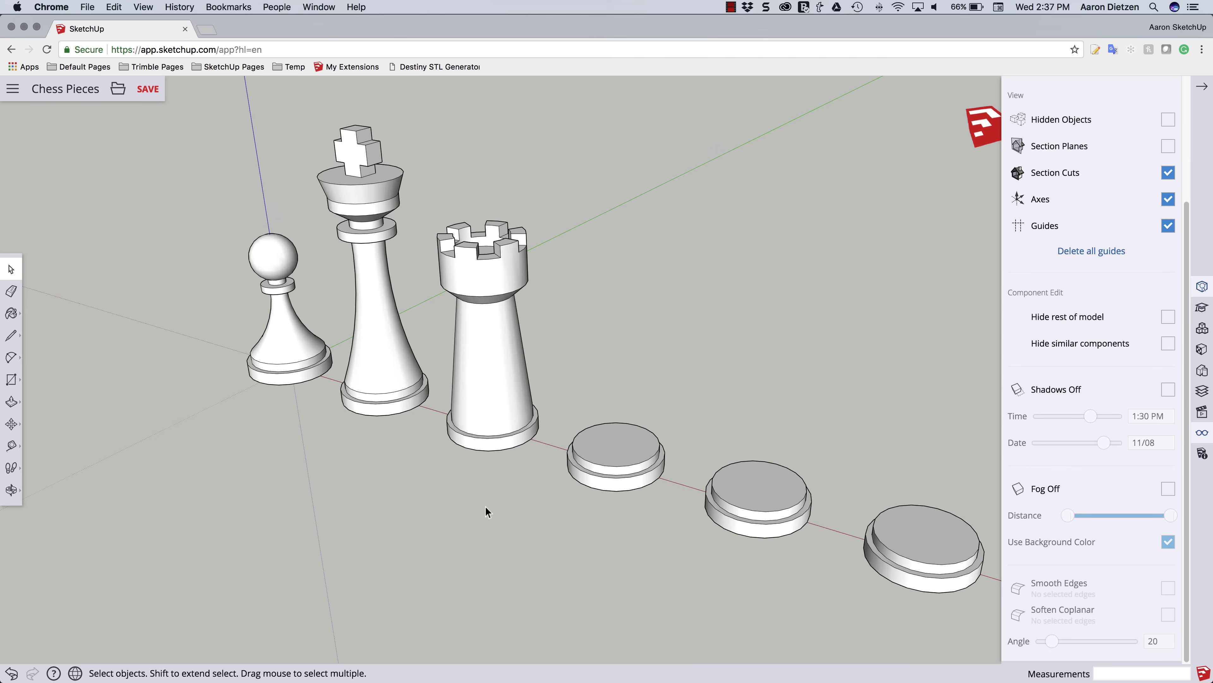